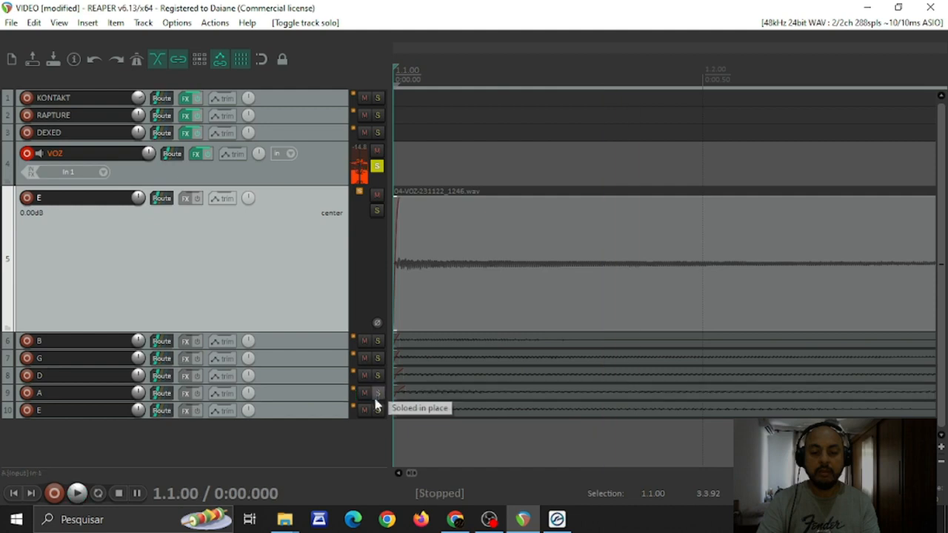
Solo the E track on track 10, play it back briefly, and clear its solo
{"action": "left_click", "coordinate": [377, 412]}
{"action": "key", "text": "space"}
{"action": "key", "text": "space"}
{"action": "left_click", "coordinate": [377, 412]}
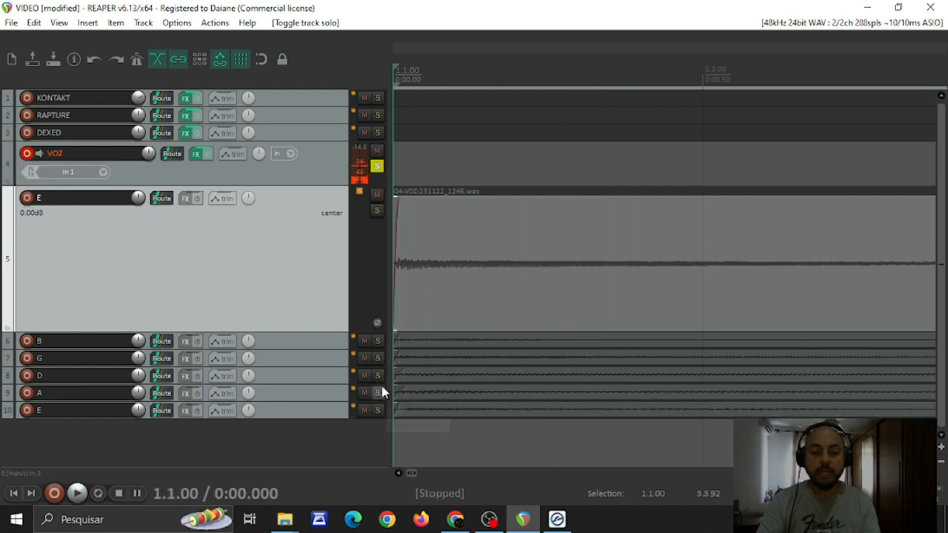
Solo the E track on track 5 and reduce its height so its whole recording can be viewed
{"action": "left_click", "coordinate": [377, 211]}
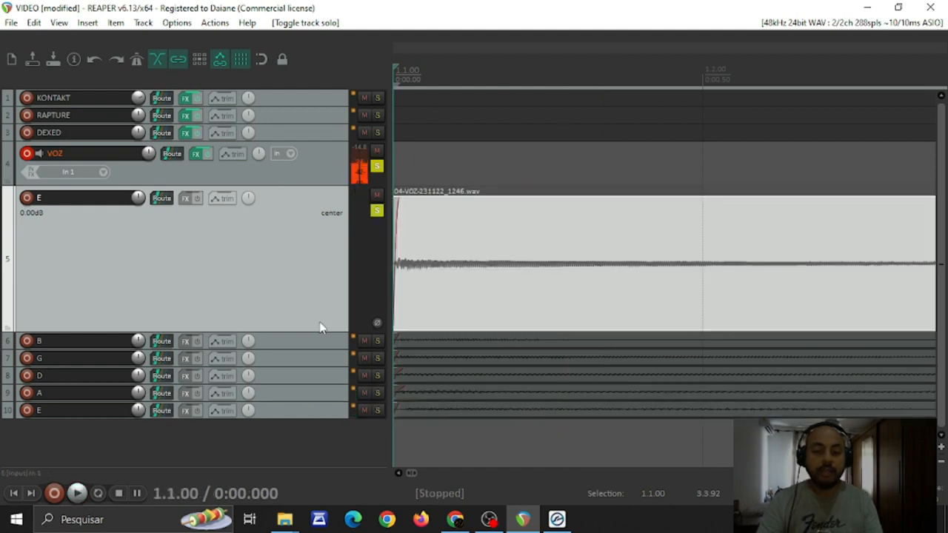
{"action": "left_click_drag", "start_coordinate": [319, 330], "coordinate": [326, 234]}
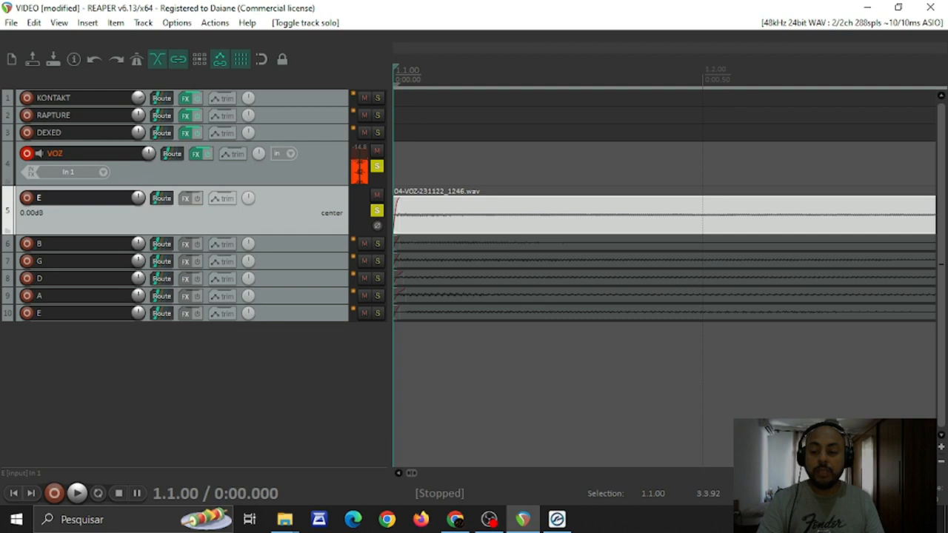
{"action": "key", "text": "minus"}
{"action": "key", "text": "minus"}
{"action": "key", "text": "minus"}
{"action": "key", "text": "minus"}
{"action": "key", "text": "minus"}
{"action": "key", "text": "minus"}
{"action": "key", "text": "minus"}
{"action": "key", "text": "minus"}
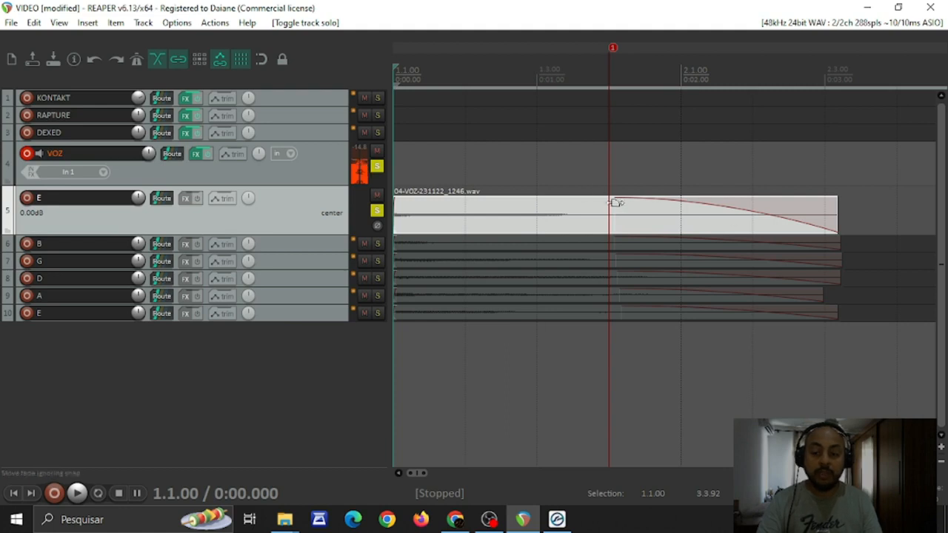
Solo the B track alongside the track 5 E and play both notes together from the project start
{"action": "left_click", "coordinate": [377, 245]}
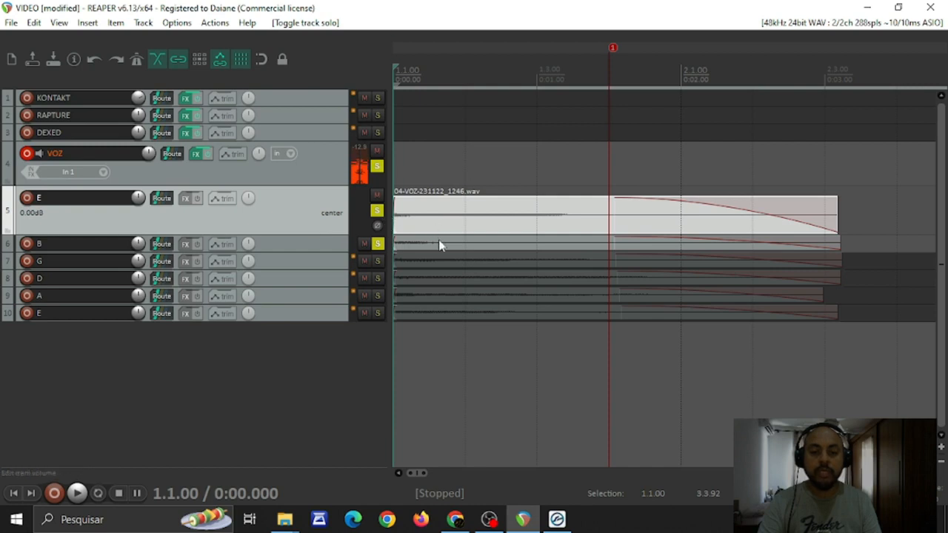
{"action": "key", "text": "space"}
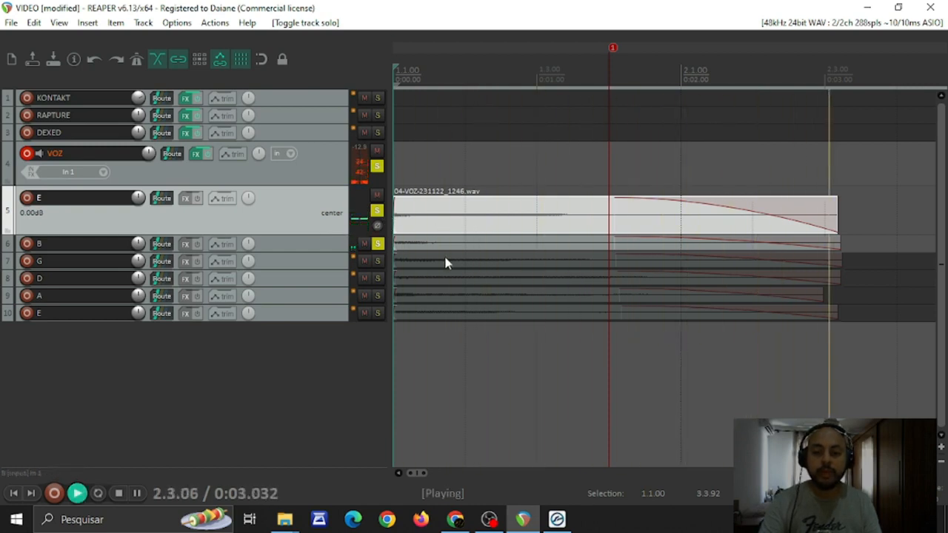
{"action": "key", "text": "space"}
{"action": "key", "text": "space"}
{"action": "key", "text": "space"}
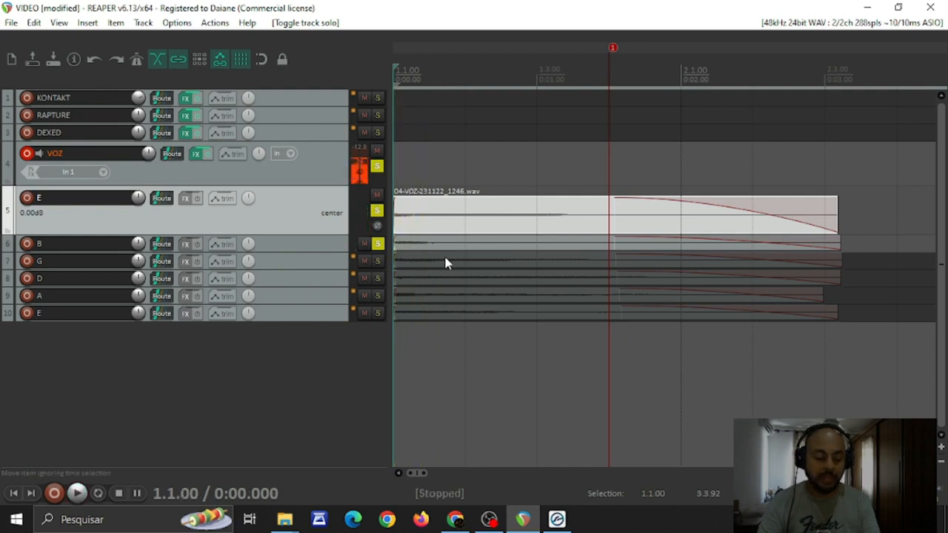
{"action": "key", "text": "space"}
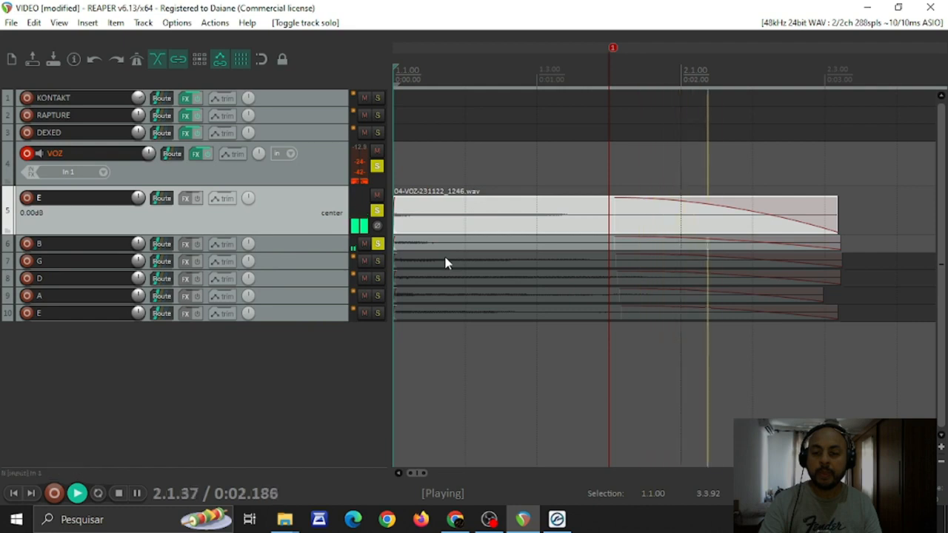
{"action": "key", "text": "space"}
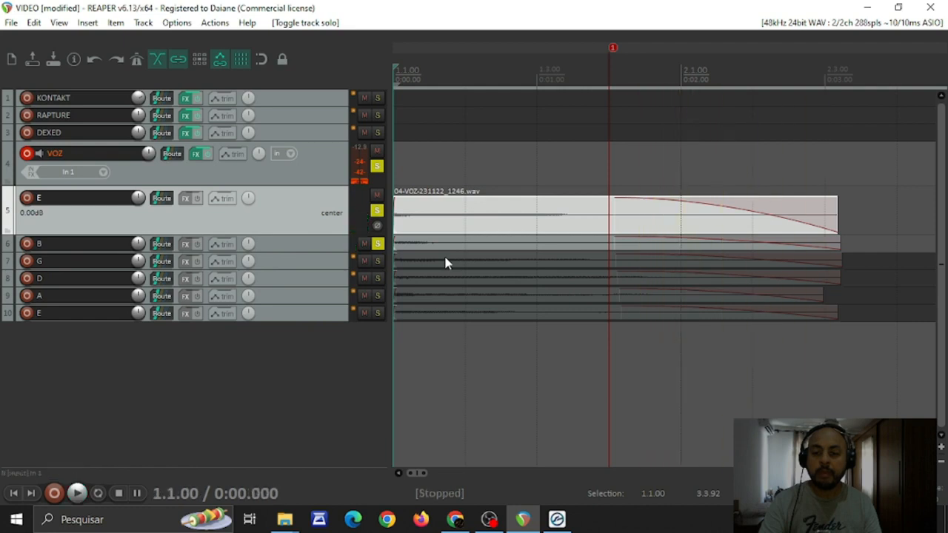
Clear the solo on the B track so that, of the string tracks, only E on track 5 is soloed
{"action": "left_click", "coordinate": [377, 210]}
{"action": "left_click", "coordinate": [378, 245]}
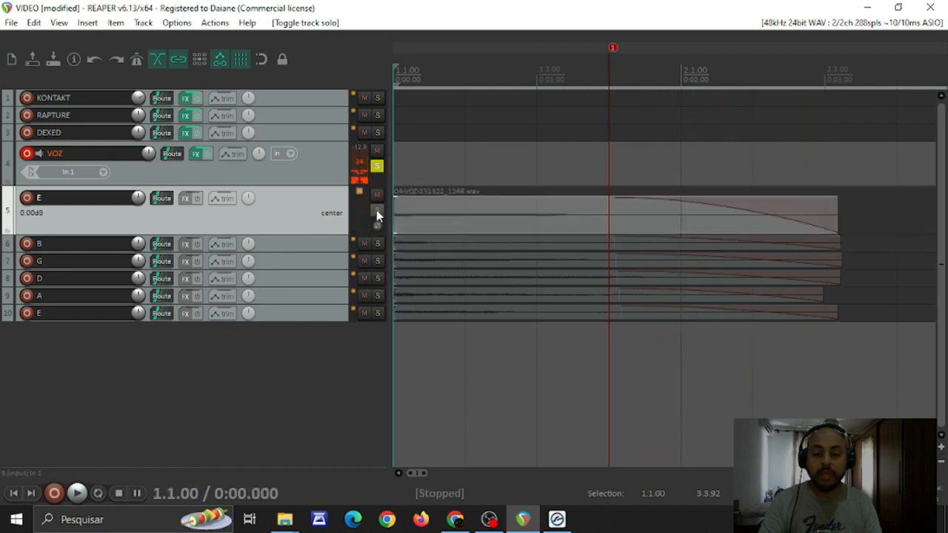
{"action": "left_click", "coordinate": [378, 211]}
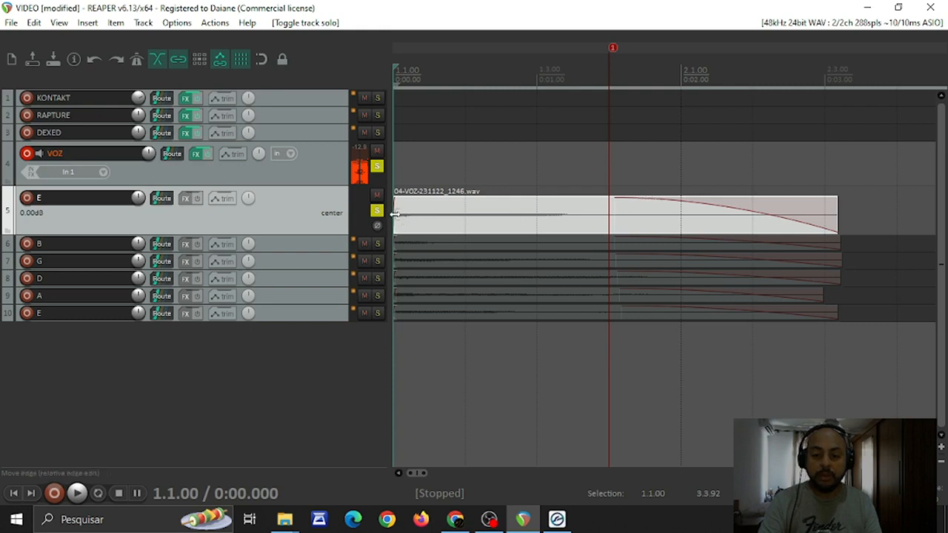
Enlarge the E and B tracks to inspect their waveforms and fades, and collapse both to minimum height
{"action": "scroll", "coordinate": [426, 223], "scroll_direction": "up", "scroll_amount": 5}
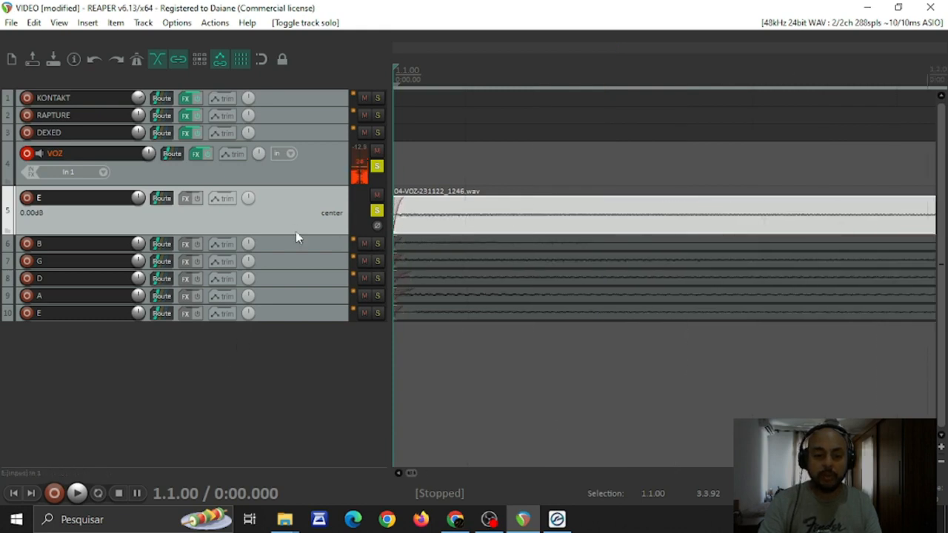
{"action": "left_click_drag", "start_coordinate": [305, 235], "coordinate": [287, 402]}
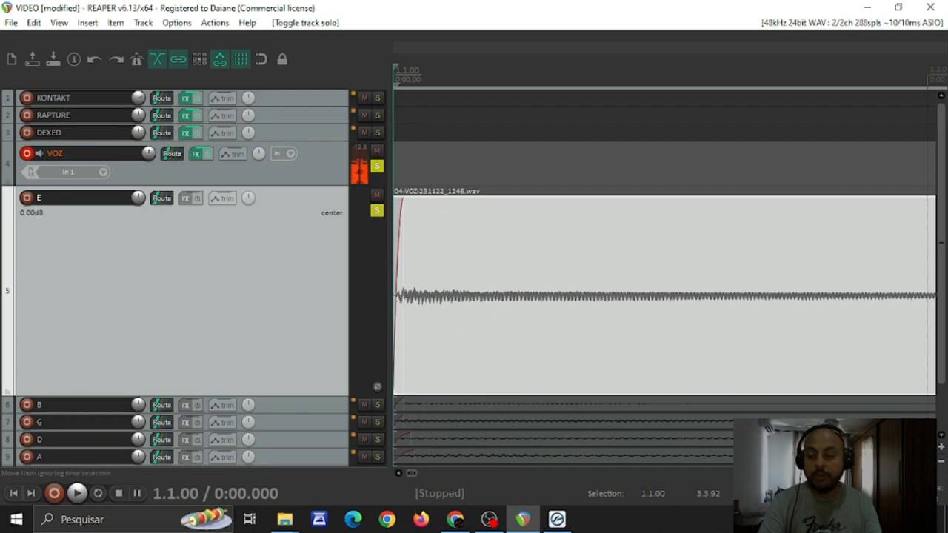
{"action": "scroll", "coordinate": [664, 296], "scroll_direction": "down", "scroll_amount": 5}
{"action": "scroll", "coordinate": [665, 297], "scroll_direction": "down", "scroll_amount": 3}
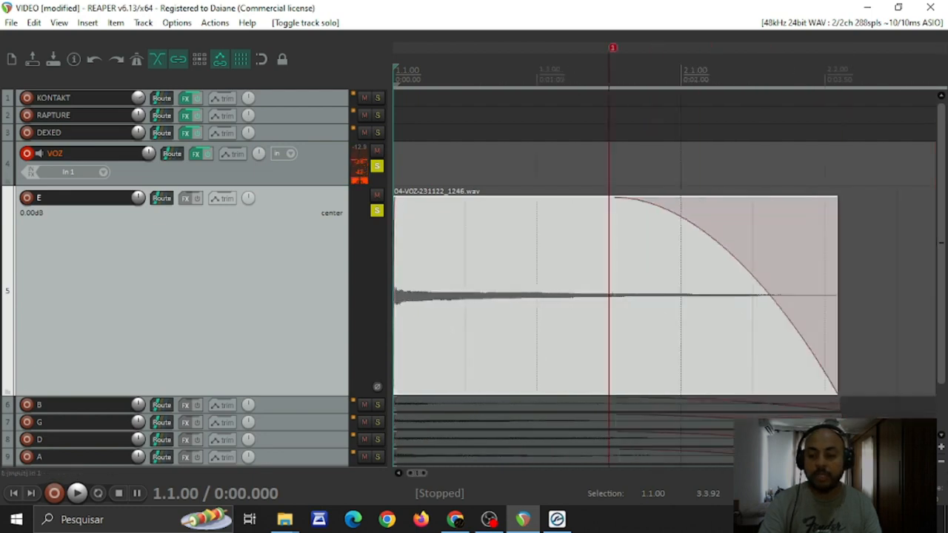
{"action": "mouse_move", "coordinate": [295, 397]}
{"action": "left_mouse_down"}
{"action": "mouse_move", "coordinate": [281, 273]}
{"action": "mouse_move", "coordinate": [281, 404]}
{"action": "left_mouse_up"}
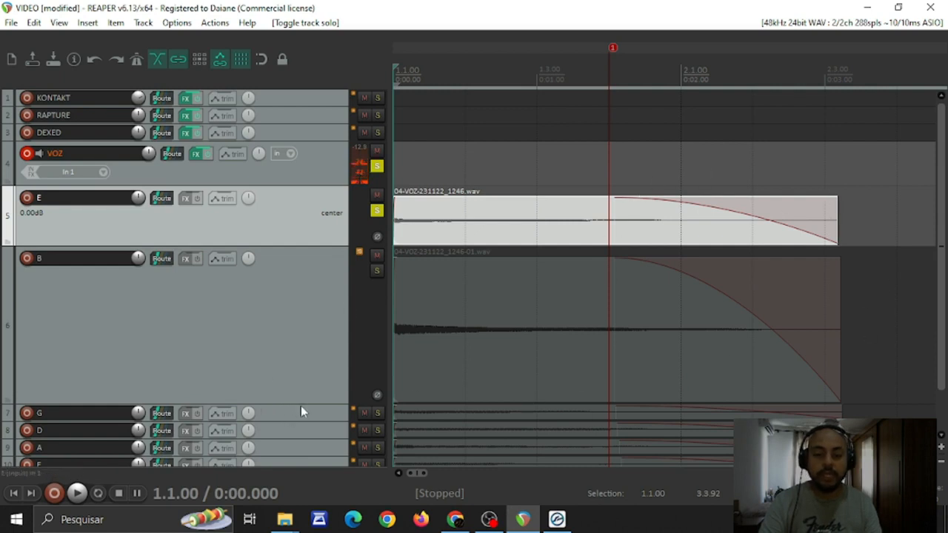
{"action": "left_click_drag", "start_coordinate": [302, 402], "coordinate": [316, 186]}
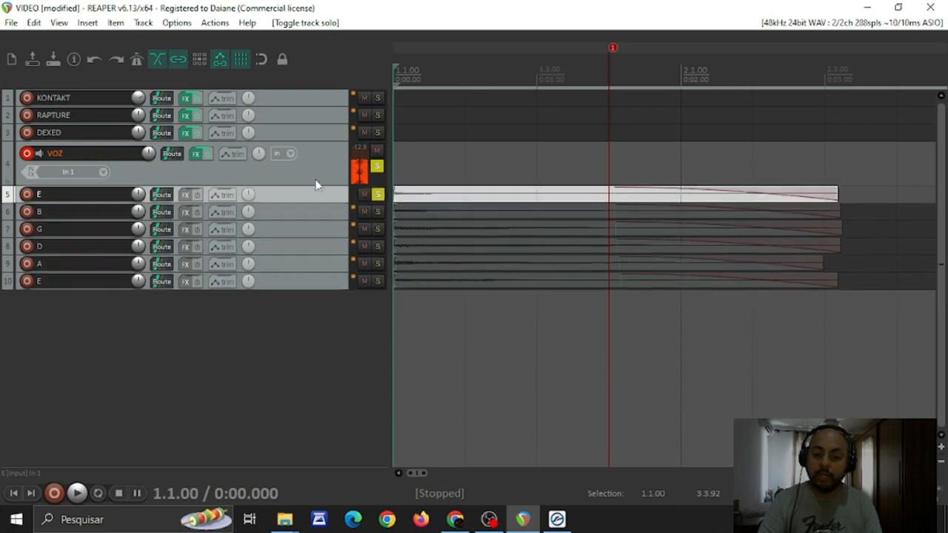
Review the render settings for the E6 sample, including mono channels and 24 bit PCM WAV format, and close them without rendering
{"action": "left_click", "coordinate": [438, 203]}
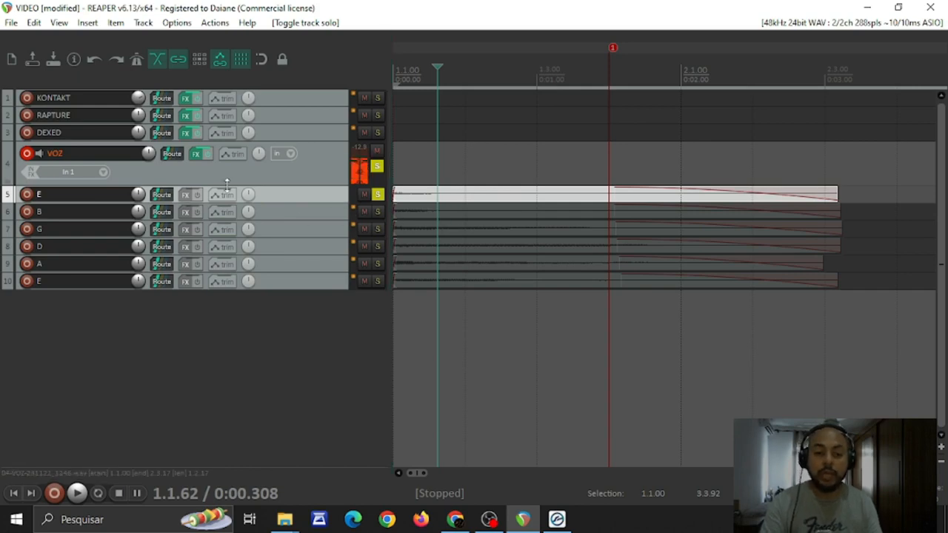
{"action": "left_click", "coordinate": [12, 22]}
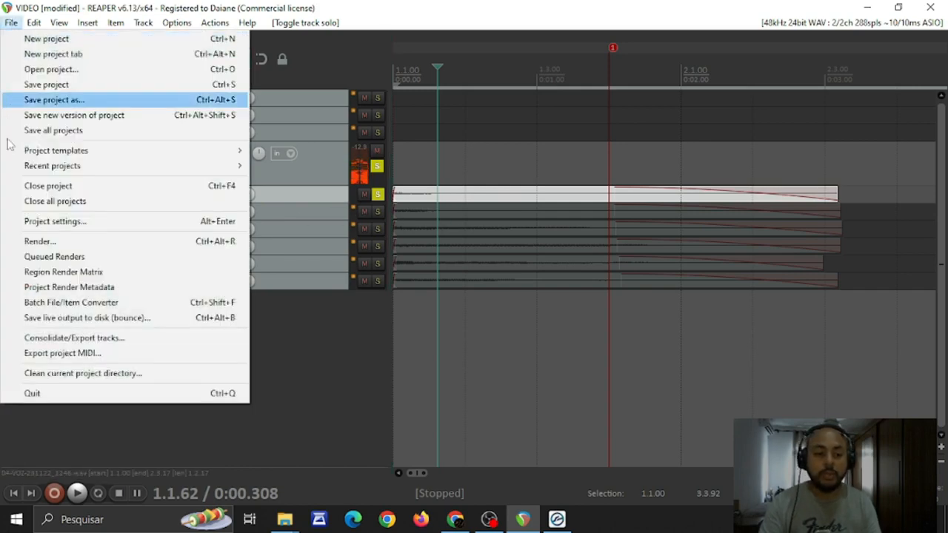
{"action": "left_click", "coordinate": [52, 242]}
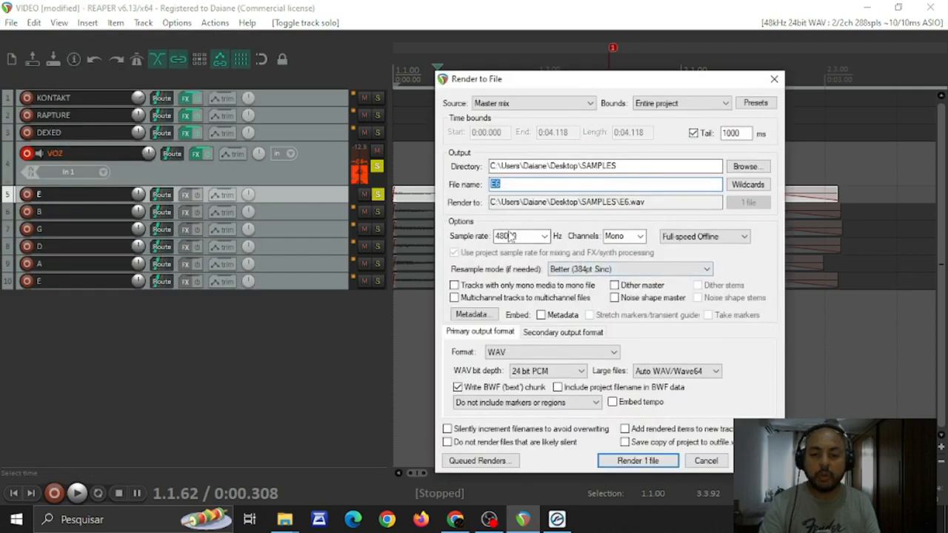
{"action": "left_click", "coordinate": [614, 236]}
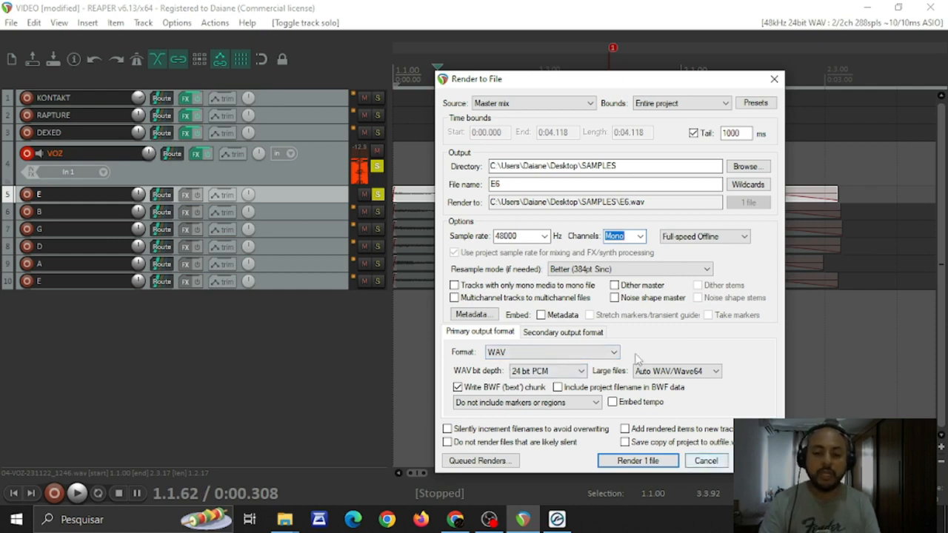
{"action": "left_click", "coordinate": [699, 462]}
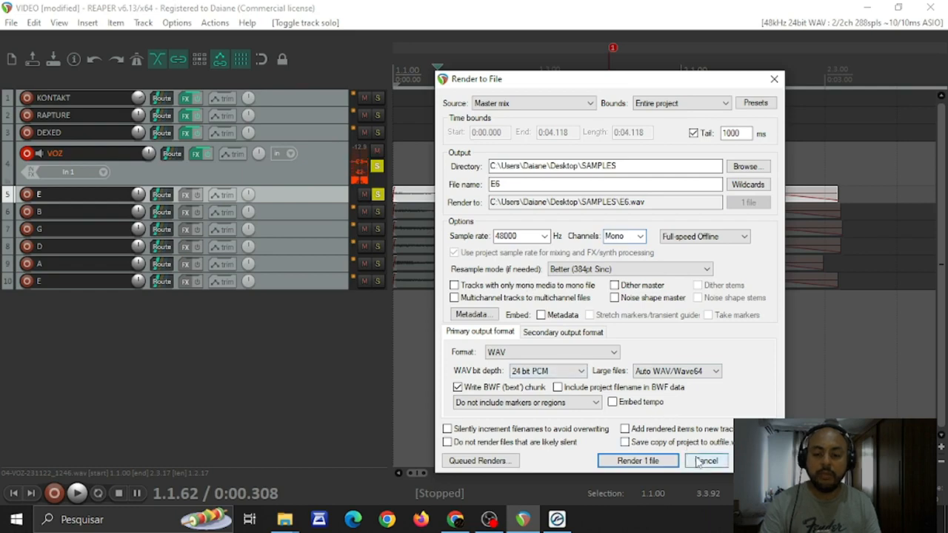
Switch to Kontakt 5 and remove the loaded New (default) instrument without saving its changes
{"action": "left_click", "coordinate": [560, 519]}
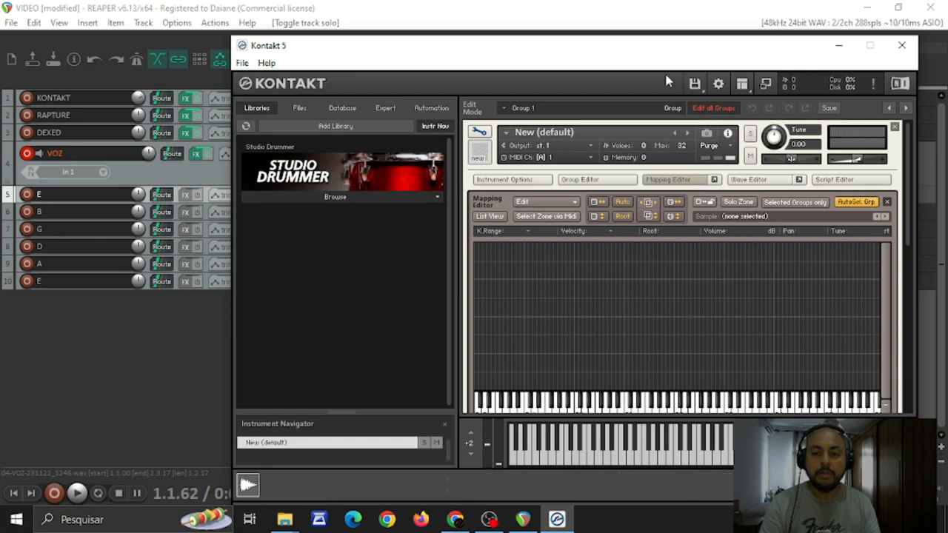
{"action": "left_click", "coordinate": [895, 127]}
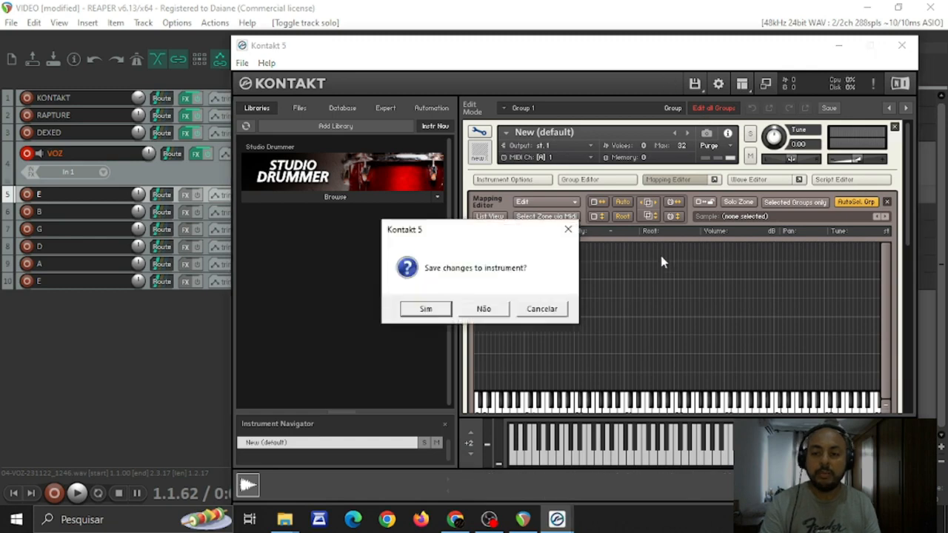
{"action": "left_click", "coordinate": [507, 308]}
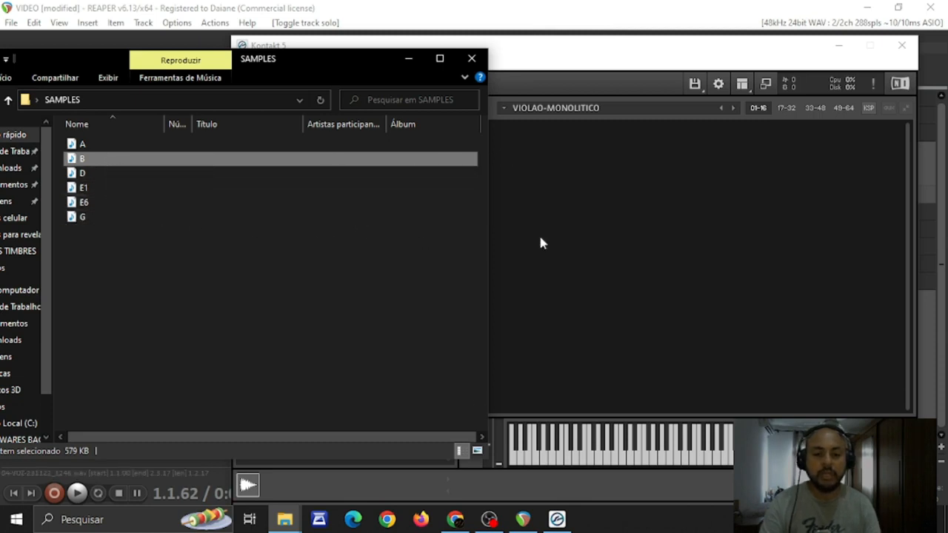
Place the Kontakt window beside the SAMPLES folder and create a new empty instrument in the rack
{"action": "left_click", "coordinate": [657, 51]}
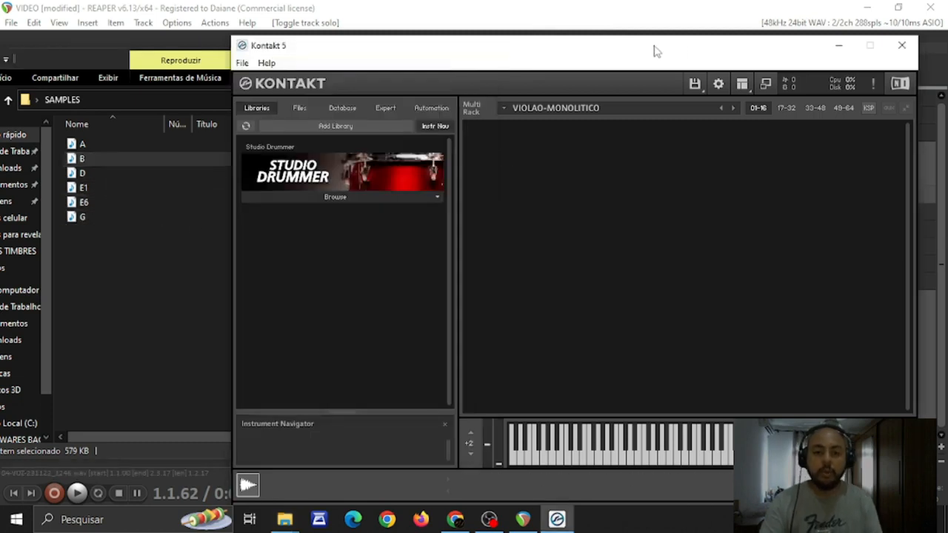
{"action": "left_click_drag", "start_coordinate": [654, 50], "coordinate": [561, 45]}
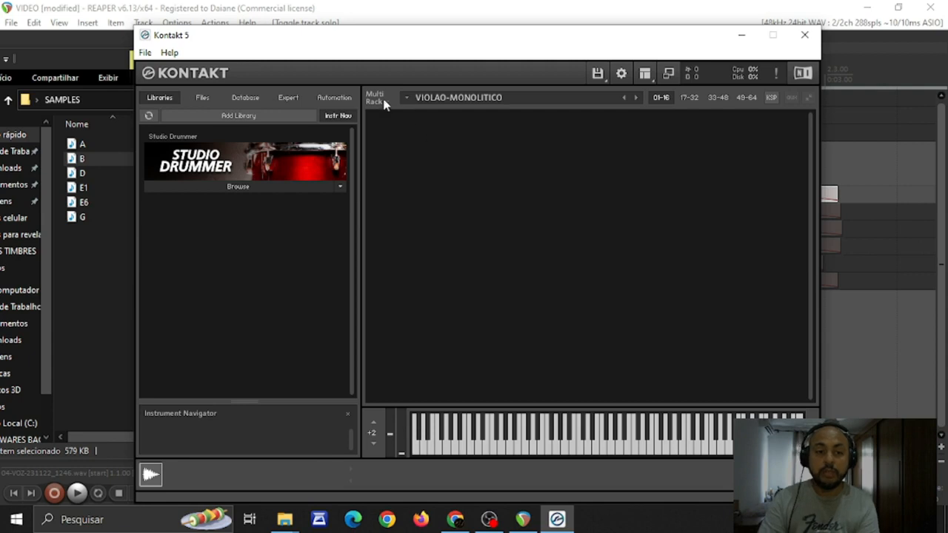
{"action": "left_click", "coordinate": [599, 74]}
{"action": "left_click", "coordinate": [564, 77]}
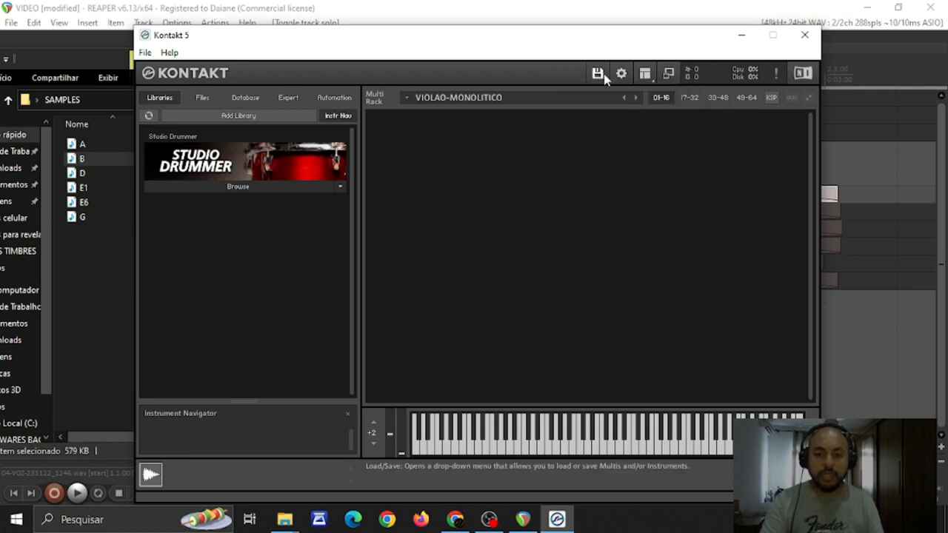
{"action": "left_click", "coordinate": [601, 74]}
{"action": "left_click", "coordinate": [609, 91]}
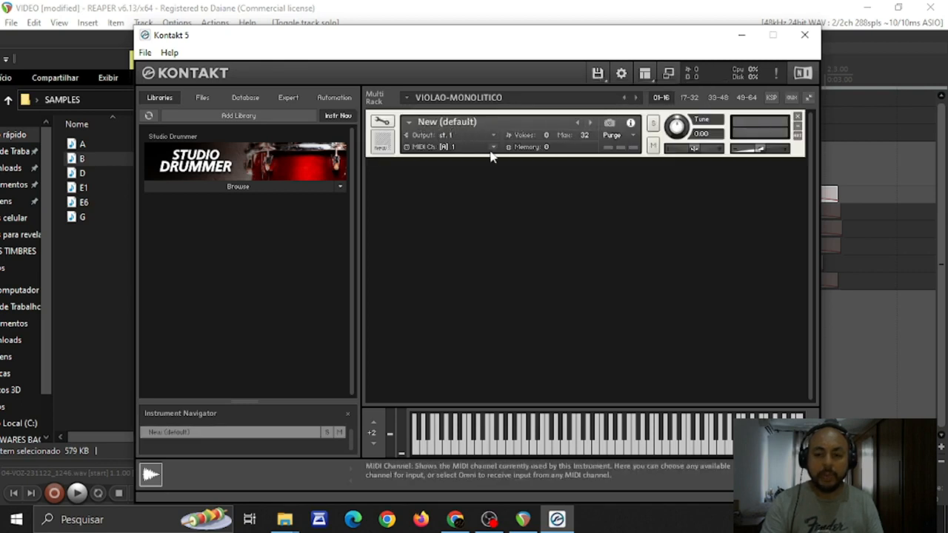
Open the new instrument for editing and show its Mapping Editor with the key grid in view
{"action": "left_click", "coordinate": [382, 122]}
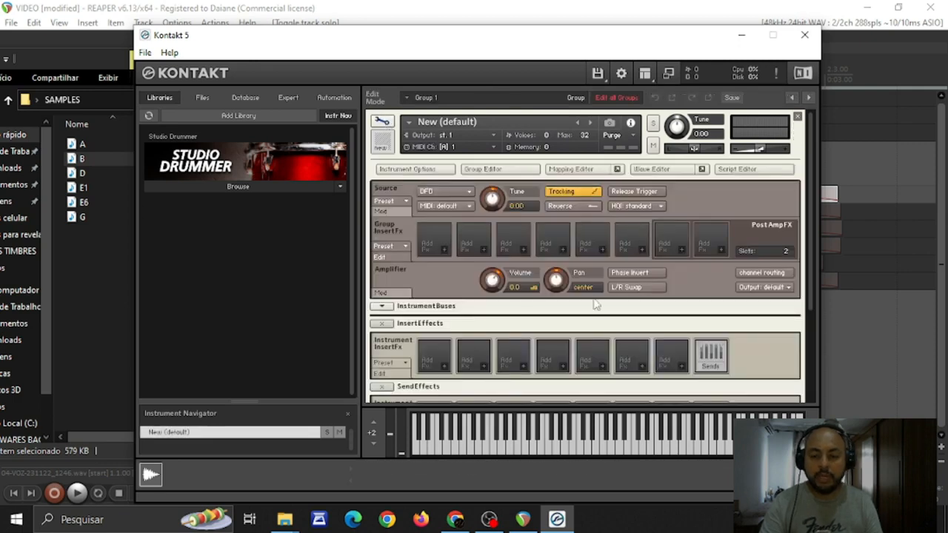
{"action": "left_click", "coordinate": [585, 171]}
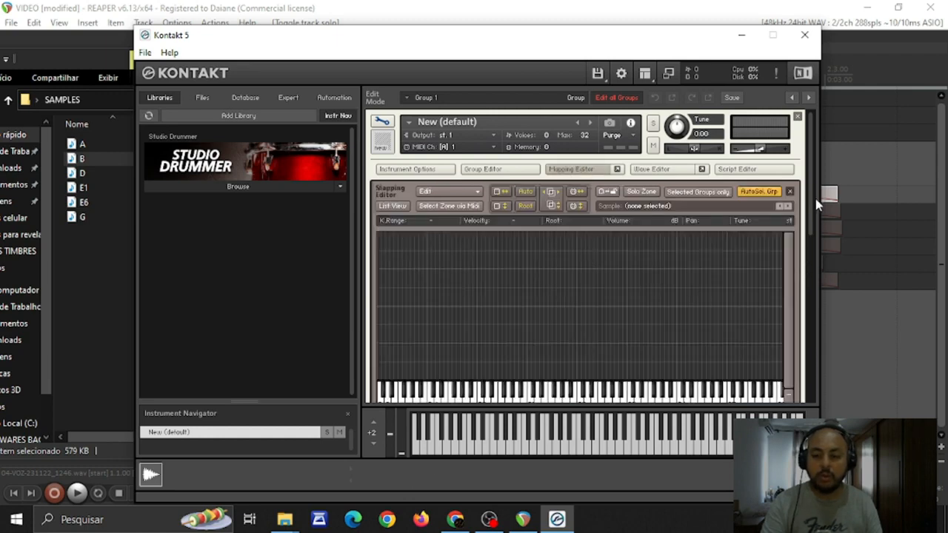
{"action": "scroll", "coordinate": [815, 204], "scroll_direction": "down", "scroll_amount": 5}
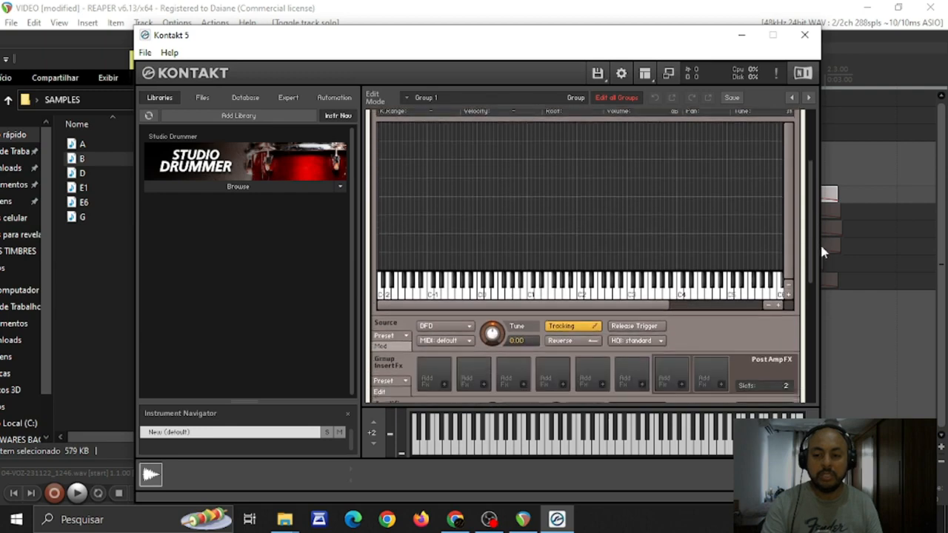
{"action": "scroll", "coordinate": [821, 223], "scroll_direction": "up", "scroll_amount": 3}
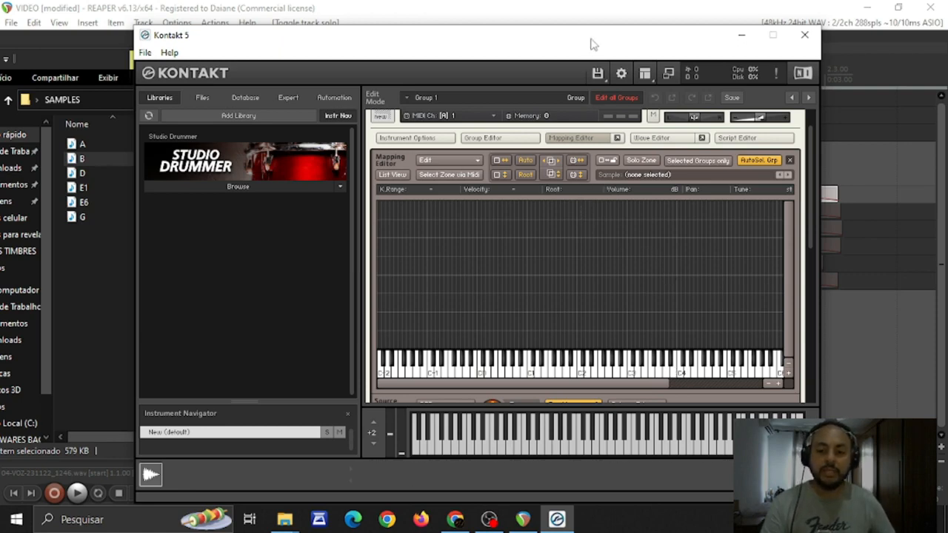
Map the E6 sample from the SAMPLES folder onto the E1 key in the Mapping Editor
{"action": "left_click_drag", "start_coordinate": [592, 41], "coordinate": [645, 41]}
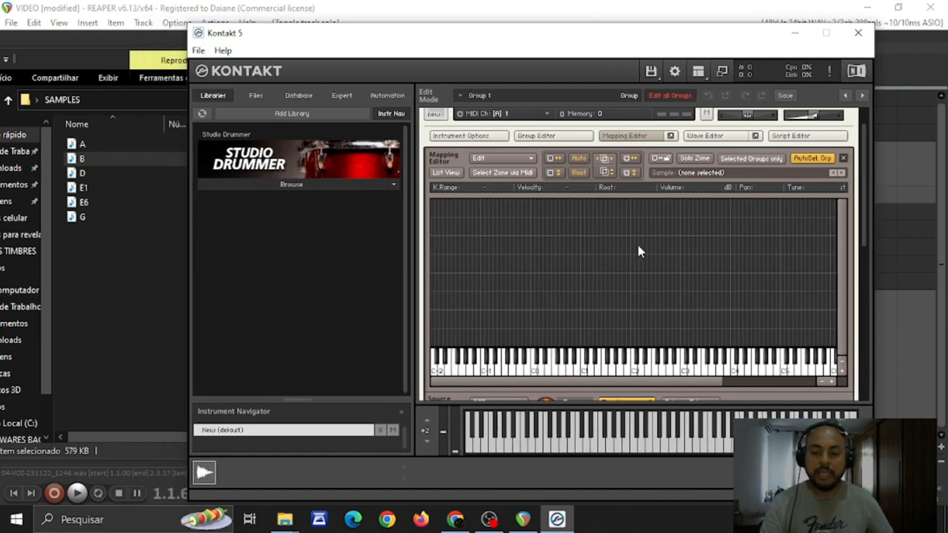
{"action": "left_click", "coordinate": [118, 276]}
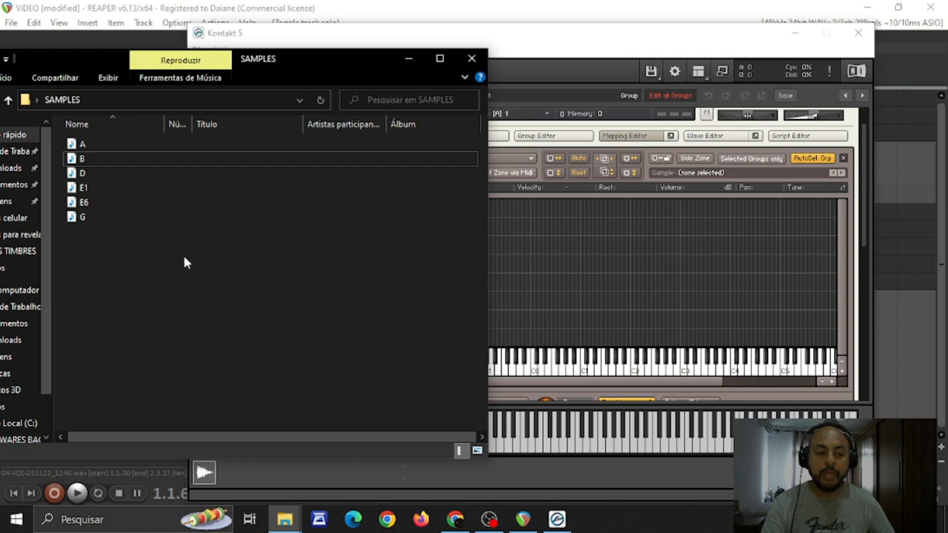
{"action": "left_click", "coordinate": [92, 207]}
{"action": "left_click_drag", "start_coordinate": [92, 209], "coordinate": [603, 279]}
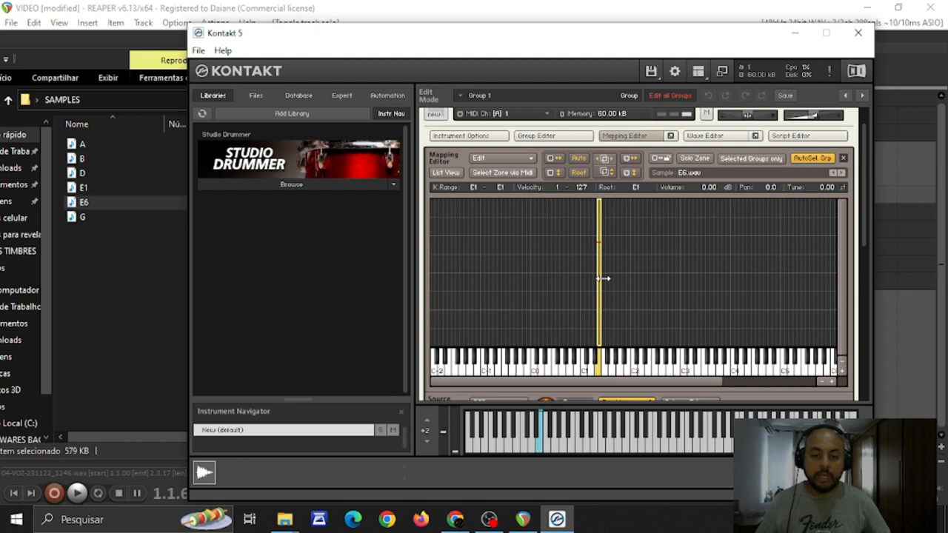
Map the A sample from the SAMPLES folder onto the A1 key in the Mapping Editor
{"action": "left_click", "coordinate": [129, 285]}
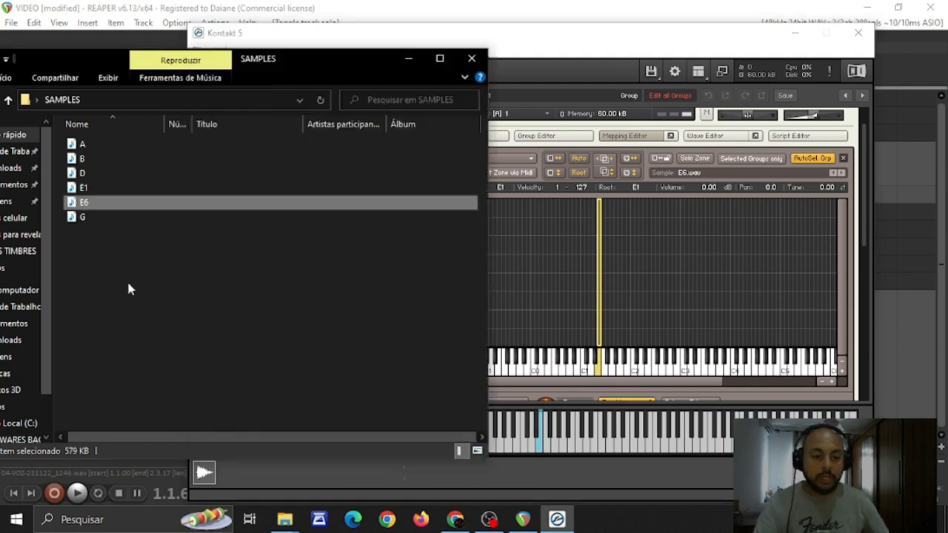
{"action": "left_click", "coordinate": [77, 144]}
{"action": "left_click_drag", "start_coordinate": [77, 143], "coordinate": [617, 287]}
{"action": "left_click", "coordinate": [625, 293]}
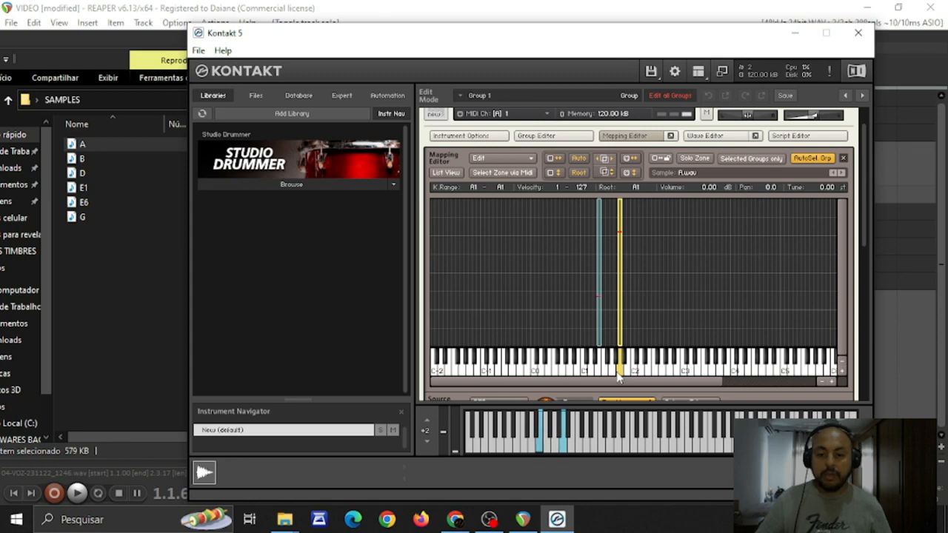
Map the D sample onto the D2 key and the G sample onto the G2 key
{"action": "left_click", "coordinate": [123, 279]}
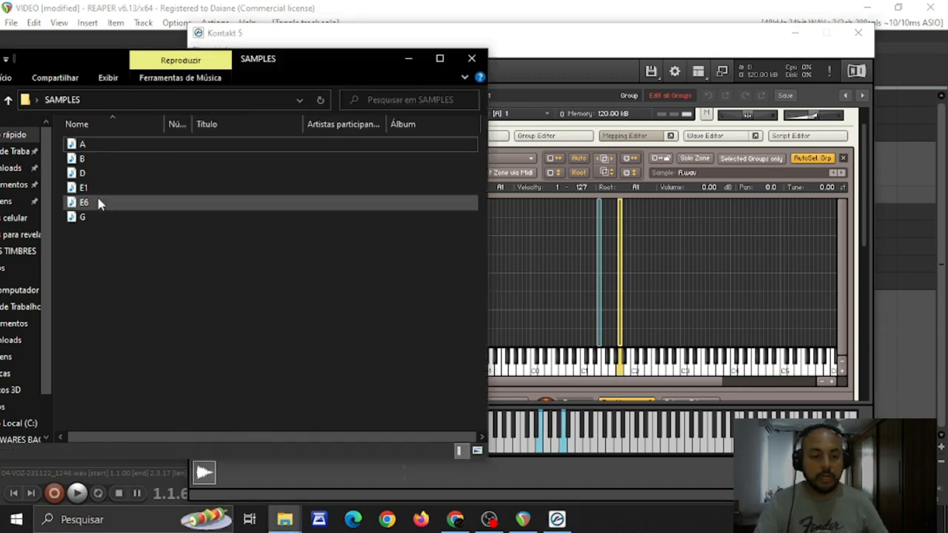
{"action": "left_click_drag", "start_coordinate": [82, 180], "coordinate": [650, 293]}
{"action": "left_click", "coordinate": [655, 297]}
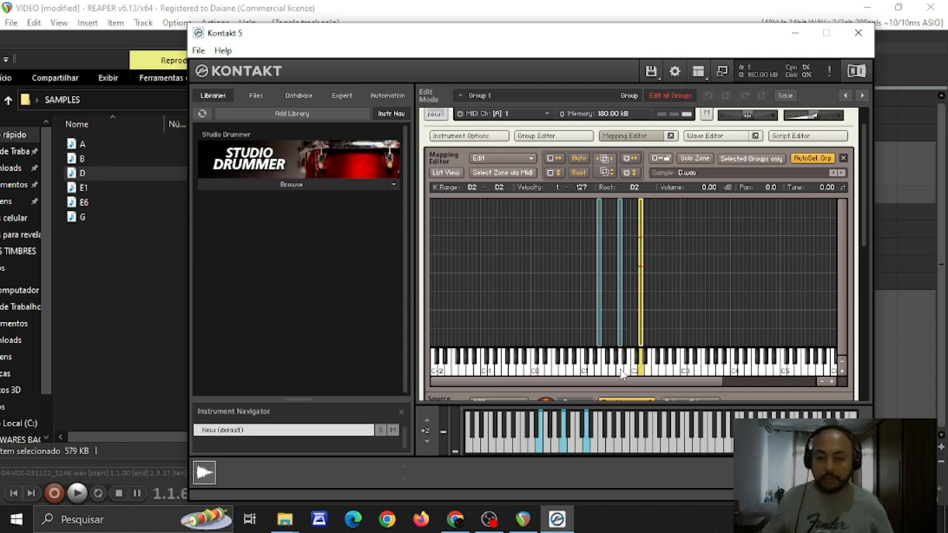
{"action": "left_click", "coordinate": [148, 267]}
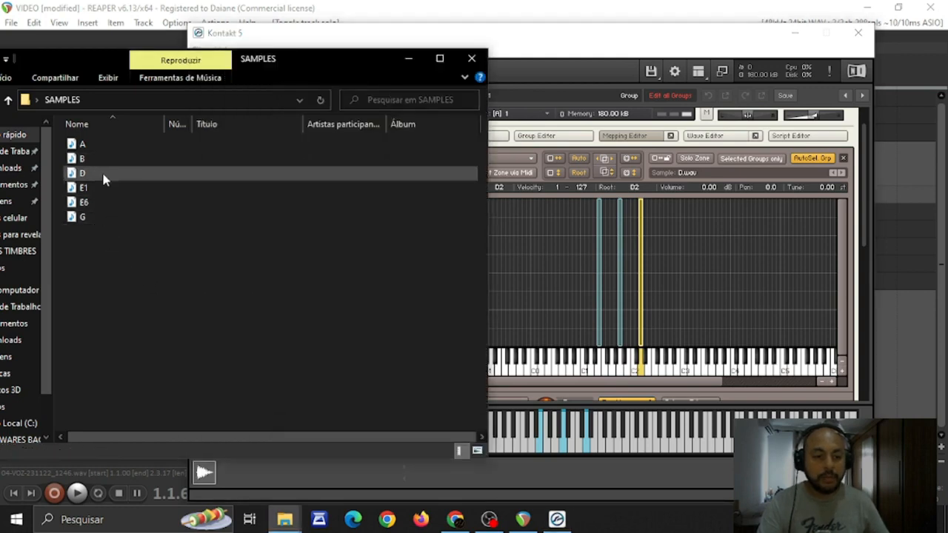
{"action": "left_click", "coordinate": [85, 216]}
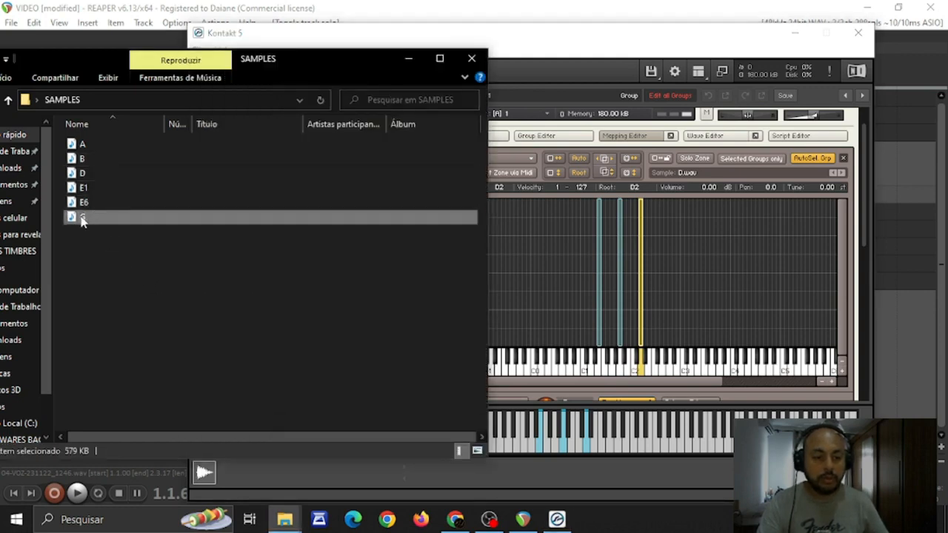
{"action": "left_click_drag", "start_coordinate": [81, 218], "coordinate": [663, 307]}
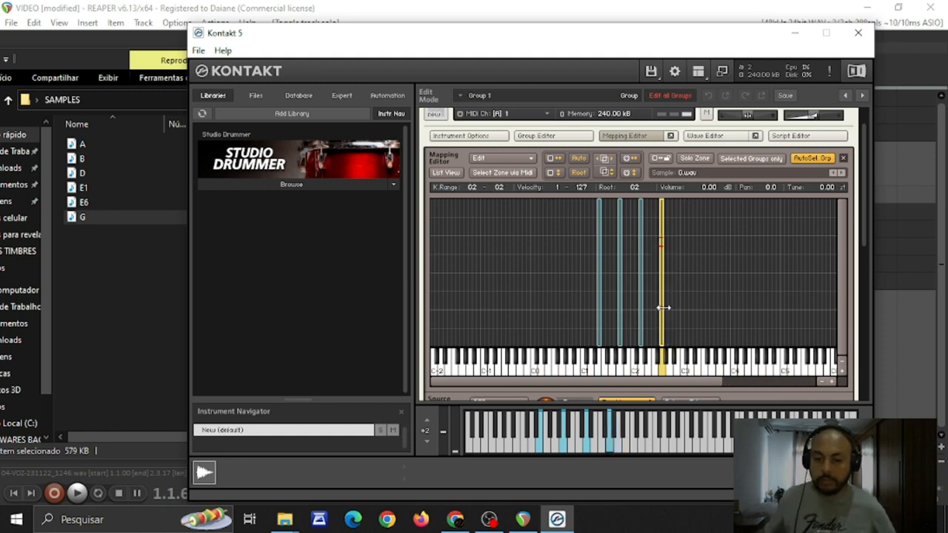
Map the B sample onto the B2 key and the E1 sample onto the E3 key
{"action": "left_click", "coordinate": [129, 274]}
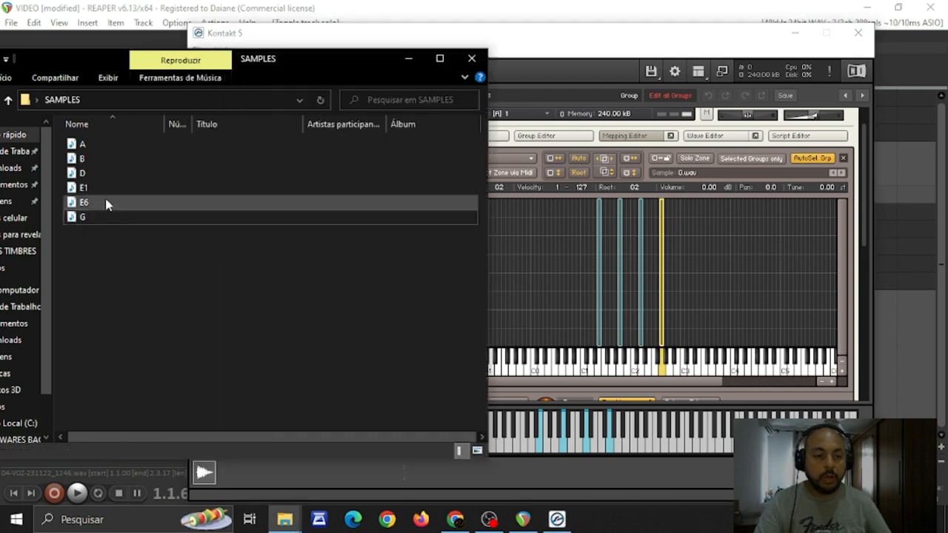
{"action": "left_click_drag", "start_coordinate": [86, 157], "coordinate": [678, 317]}
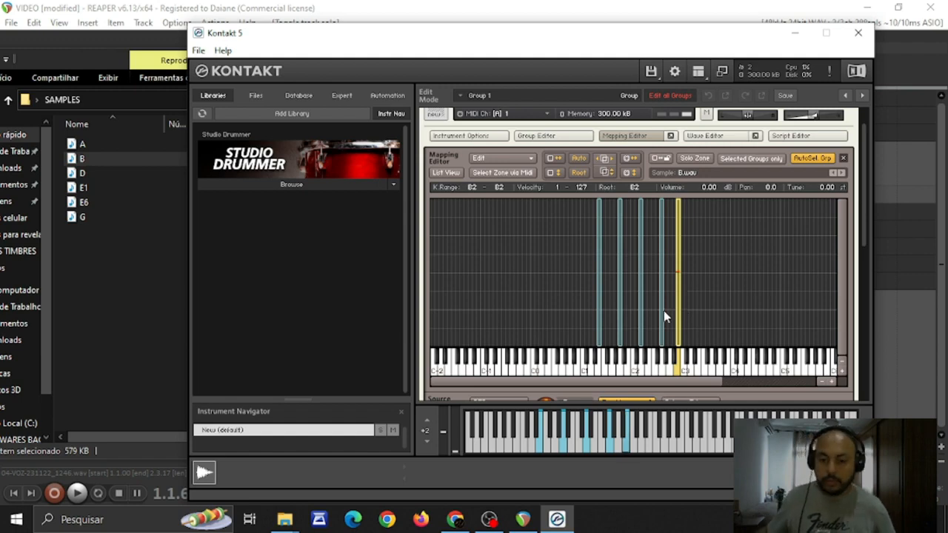
{"action": "left_click", "coordinate": [75, 247]}
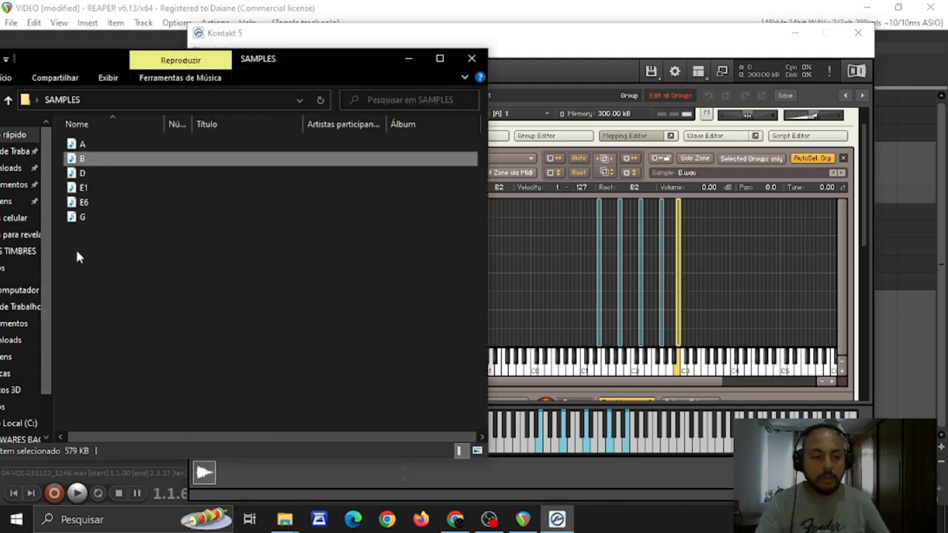
{"action": "left_click", "coordinate": [81, 187]}
{"action": "left_click_drag", "start_coordinate": [81, 188], "coordinate": [700, 283]}
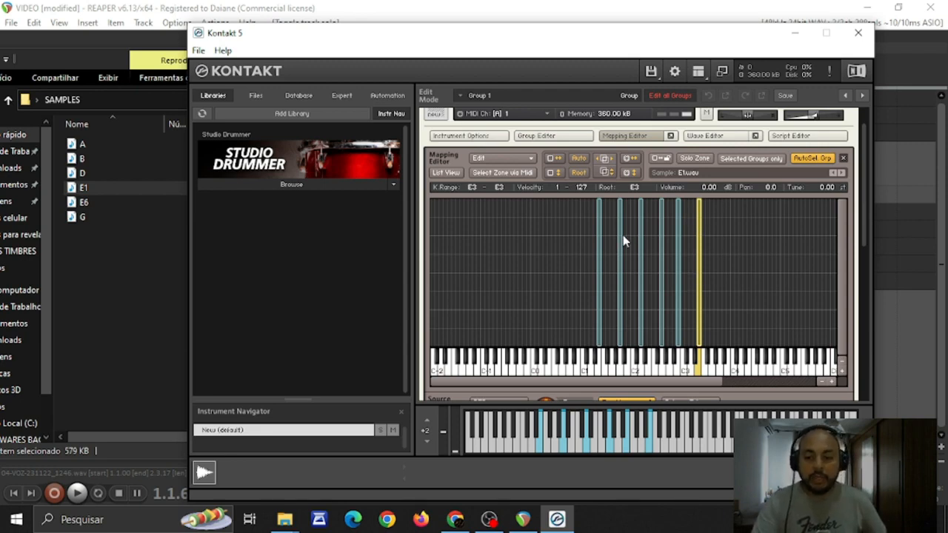
Delete all six sample zones from the Mapping Editor, one after another from E1 up to E3
{"action": "left_click", "coordinate": [602, 240]}
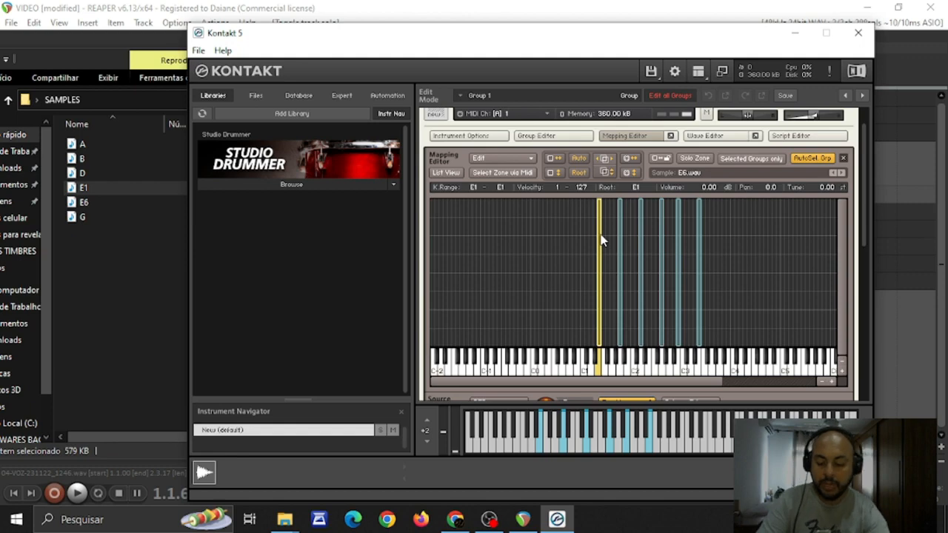
{"action": "key", "text": "Delete"}
{"action": "left_click", "coordinate": [622, 256]}
{"action": "key", "text": "Delete"}
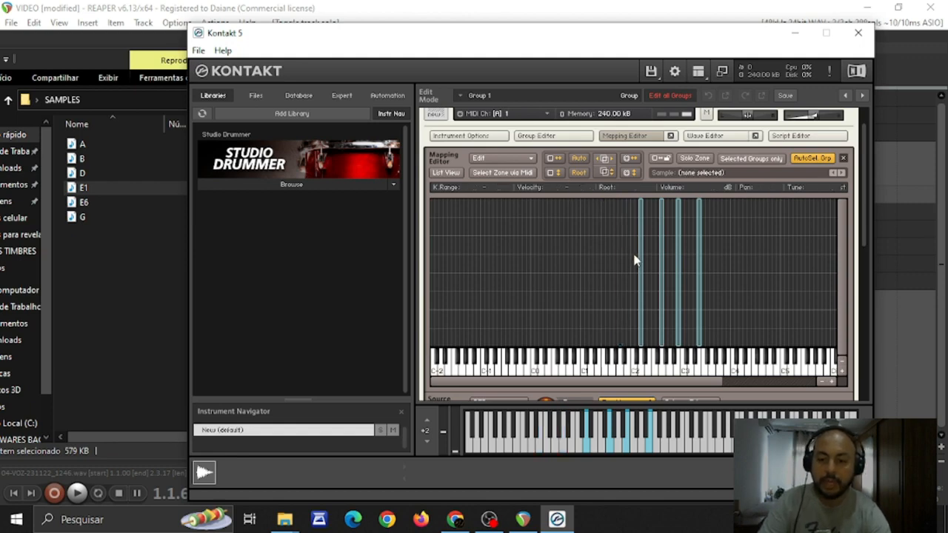
{"action": "left_click", "coordinate": [642, 264]}
{"action": "key", "text": "Delete"}
{"action": "left_click", "coordinate": [662, 267]}
{"action": "key", "text": "Delete"}
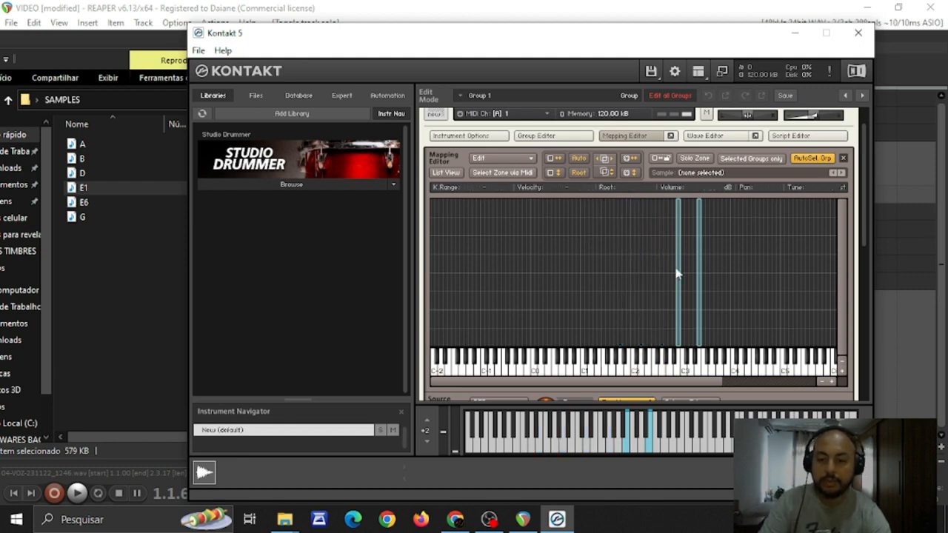
{"action": "left_click", "coordinate": [679, 274]}
{"action": "key", "text": "Delete"}
{"action": "left_click", "coordinate": [699, 274]}
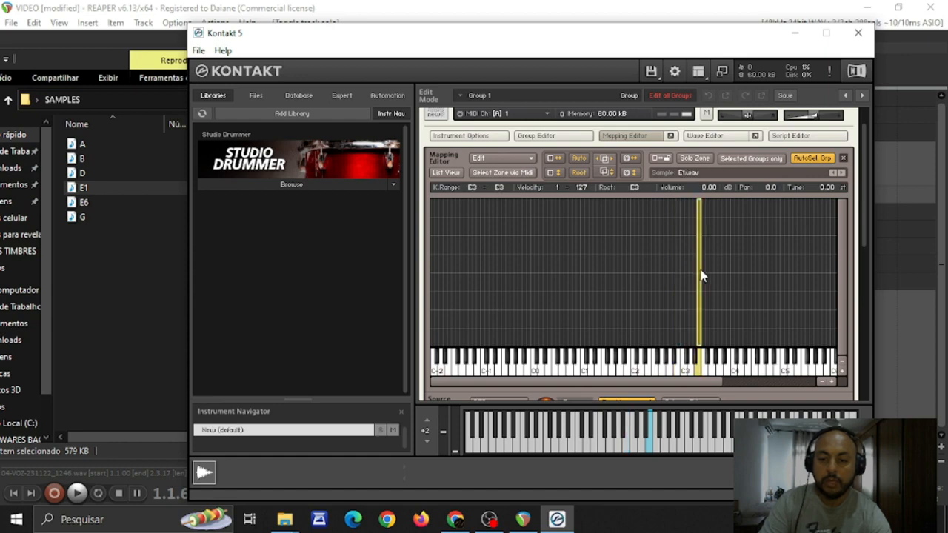
{"action": "key", "text": "Delete"}
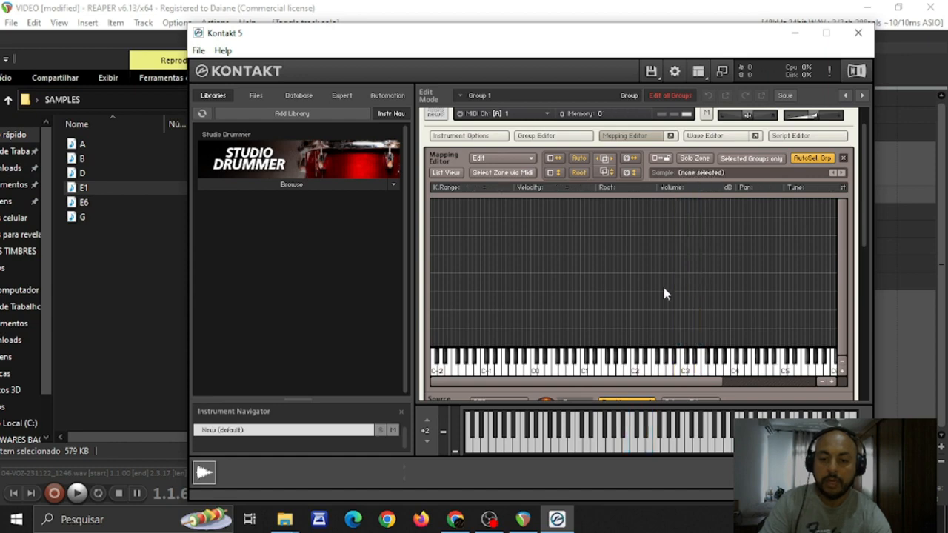
Map the G sample onto the G2 key and limit its zone to velocities 1 to 80
{"action": "left_click", "coordinate": [120, 251]}
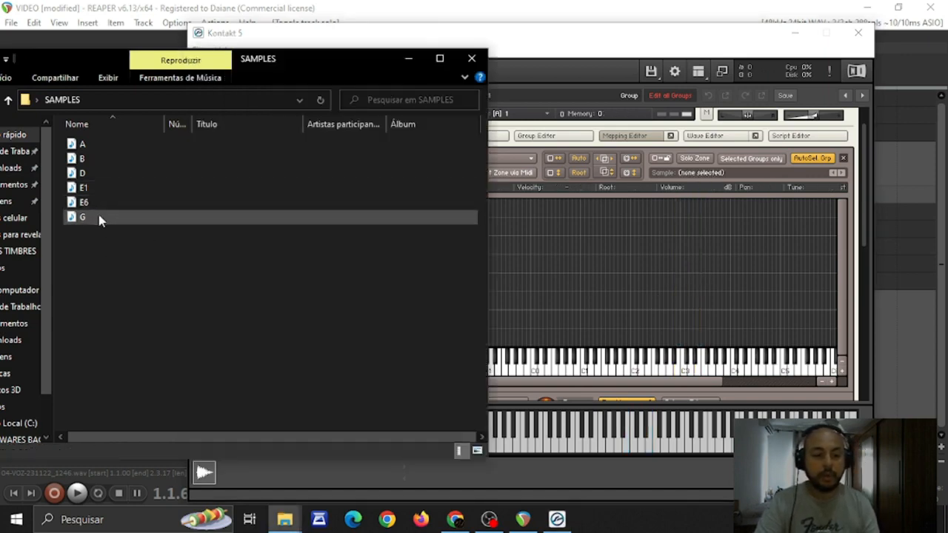
{"action": "left_click_drag", "start_coordinate": [94, 217], "coordinate": [662, 322]}
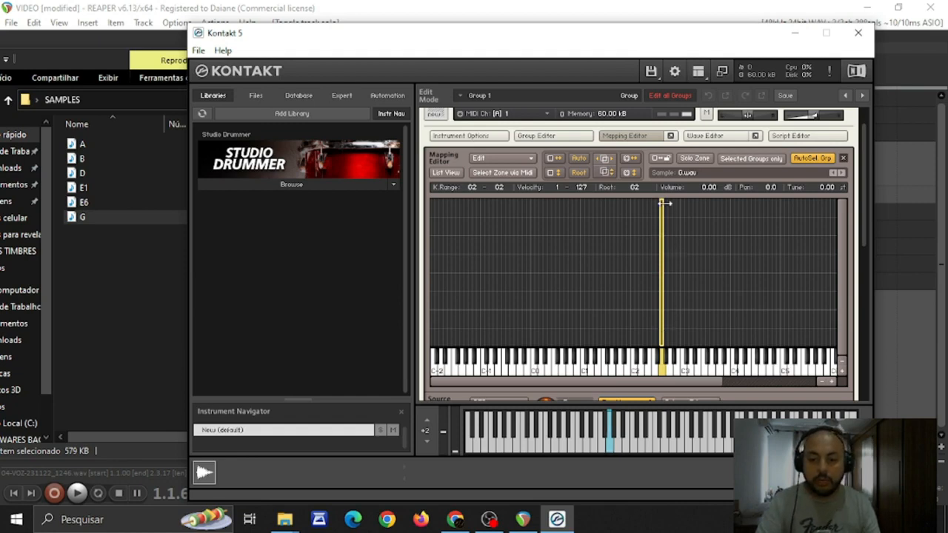
{"action": "left_click_drag", "start_coordinate": [662, 196], "coordinate": [661, 228]}
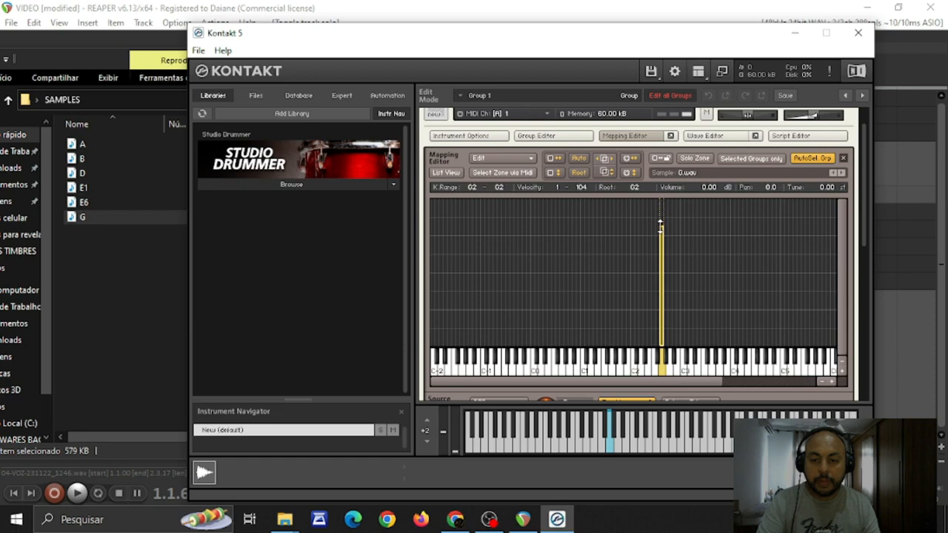
{"action": "left_click", "coordinate": [590, 189]}
{"action": "left_click", "coordinate": [590, 189]}
{"action": "left_click", "coordinate": [591, 188]}
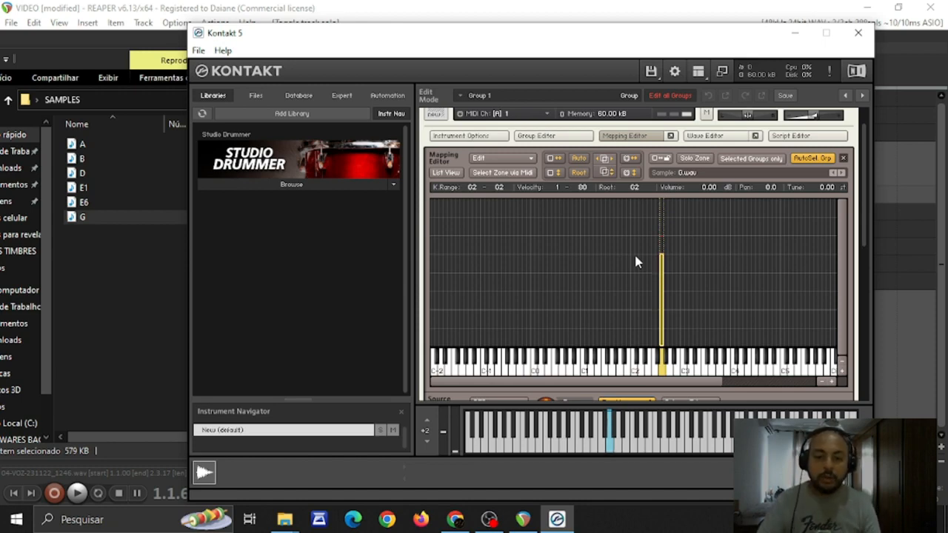
Add the D sample as a second velocity layer on G2 above the G zone, covering velocities 80 to 126
{"action": "left_click", "coordinate": [87, 221]}
{"action": "left_click_drag", "start_coordinate": [83, 174], "coordinate": [668, 238]}
{"action": "left_click_drag", "start_coordinate": [707, 316], "coordinate": [666, 251]}
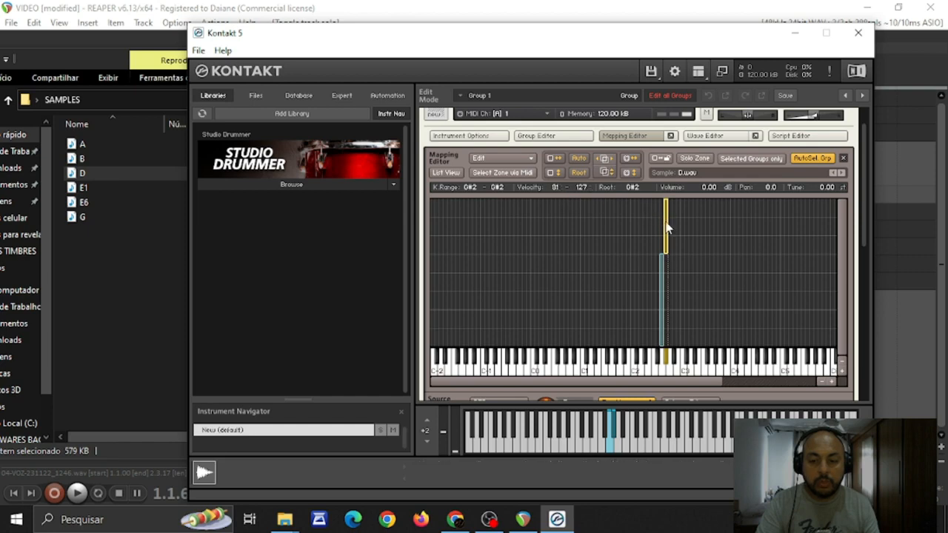
{"action": "left_click_drag", "start_coordinate": [664, 213], "coordinate": [659, 223]}
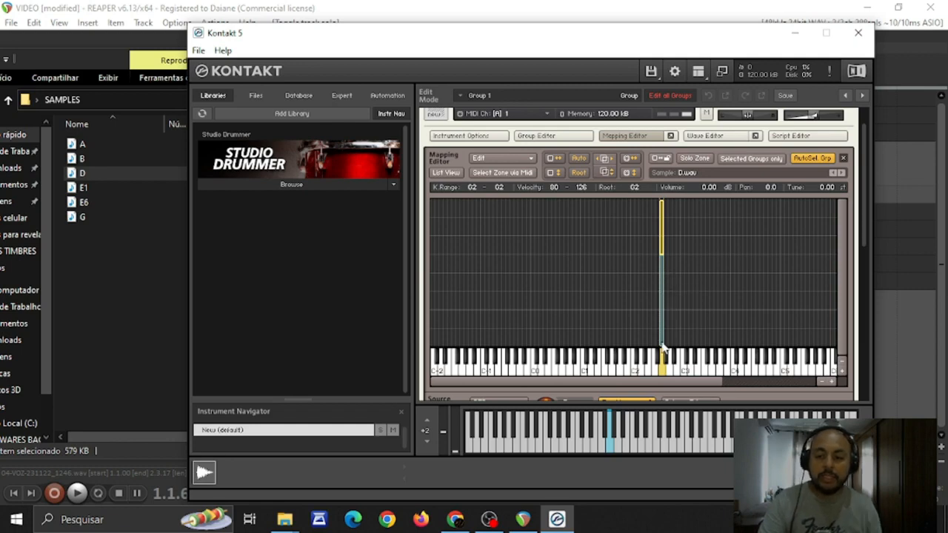
Delete the D zone from the G2 key and extend the G zone's upper velocity to 127
{"action": "left_click", "coordinate": [663, 279]}
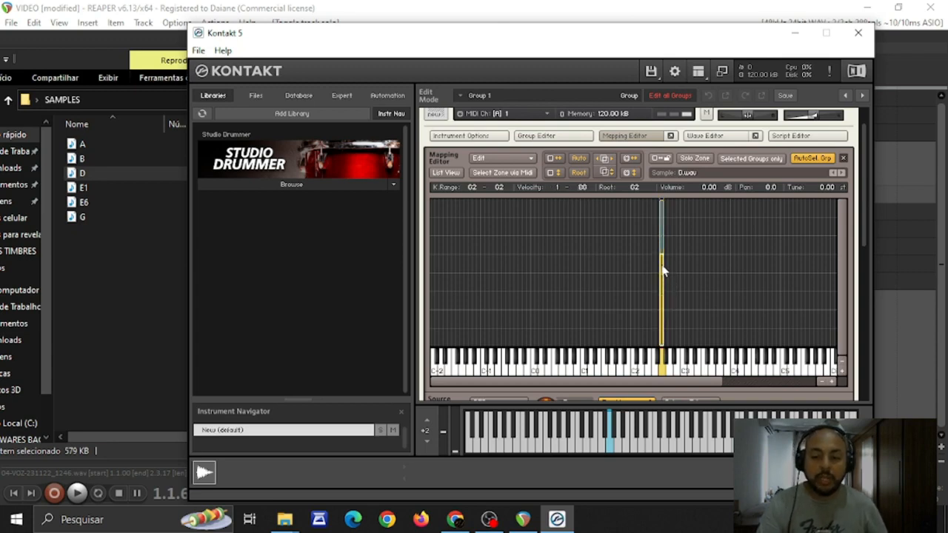
{"action": "left_click", "coordinate": [662, 252]}
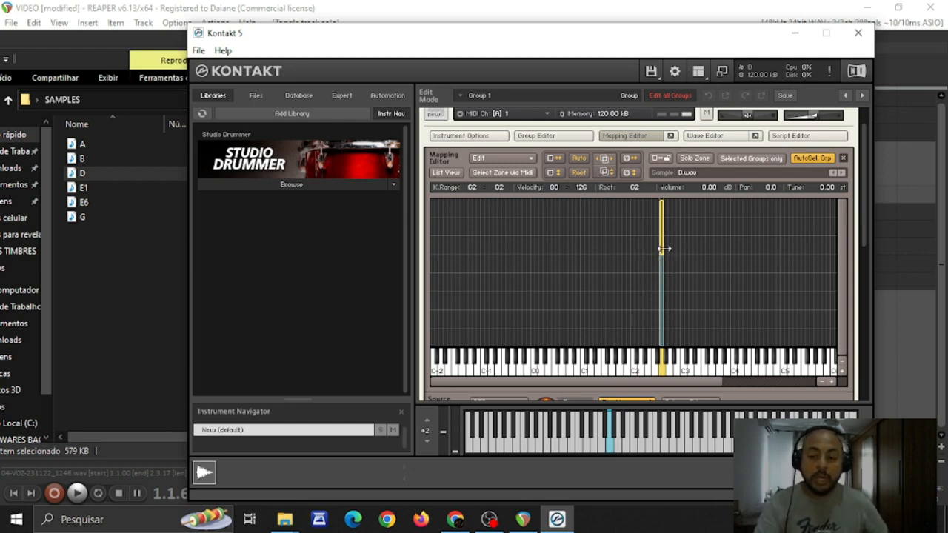
{"action": "key", "text": "Delete"}
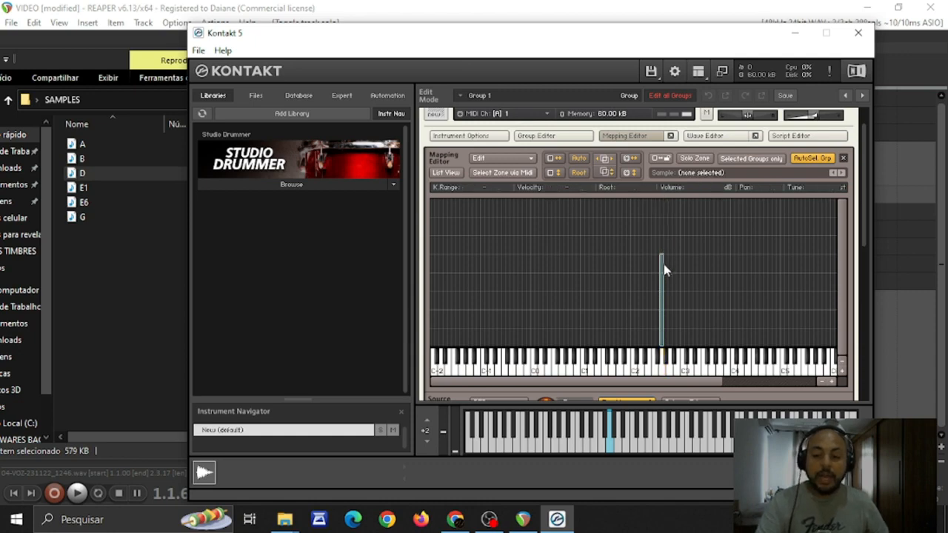
{"action": "left_click", "coordinate": [664, 265]}
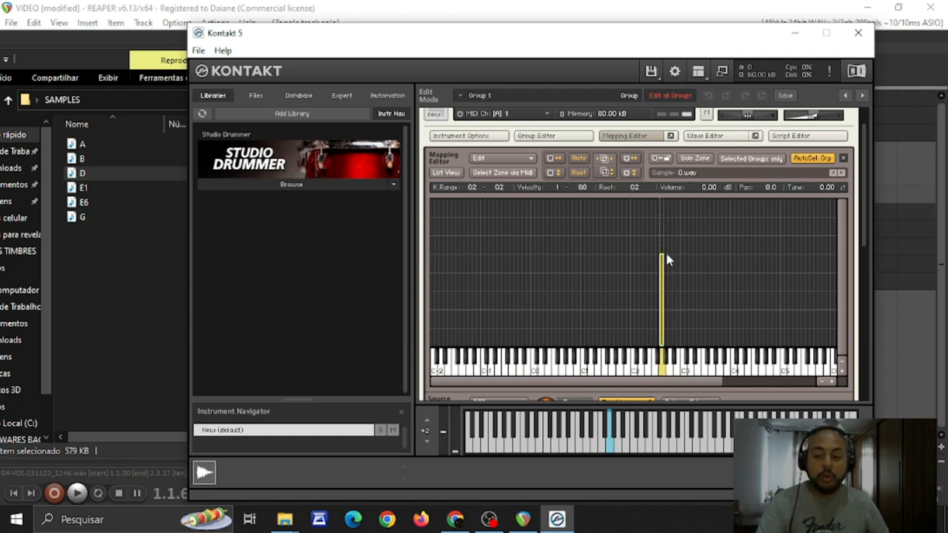
{"action": "left_click_drag", "start_coordinate": [667, 255], "coordinate": [664, 187]}
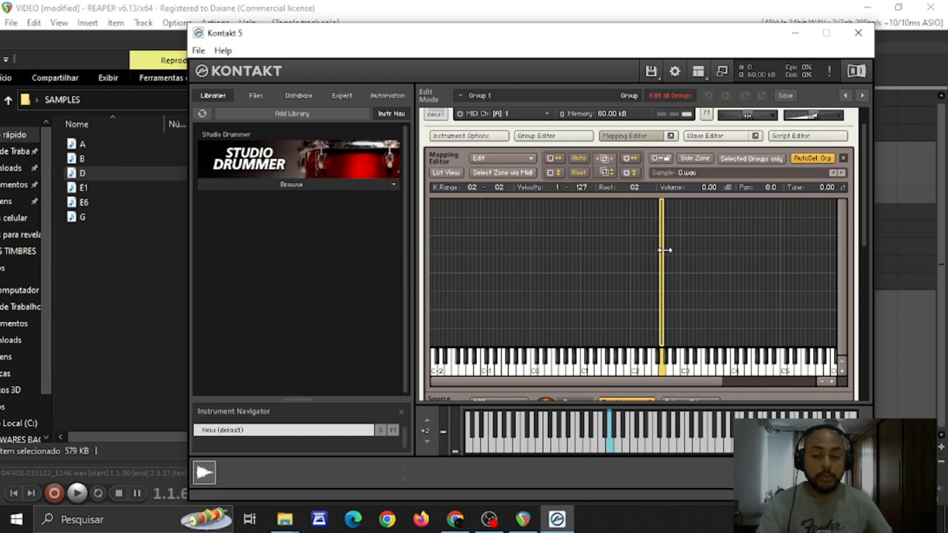
Stretch the G zone across neighbouring keys, ending with a key range of E1 to G2 and E1 as root key
{"action": "left_click_drag", "start_coordinate": [664, 251], "coordinate": [683, 249]}
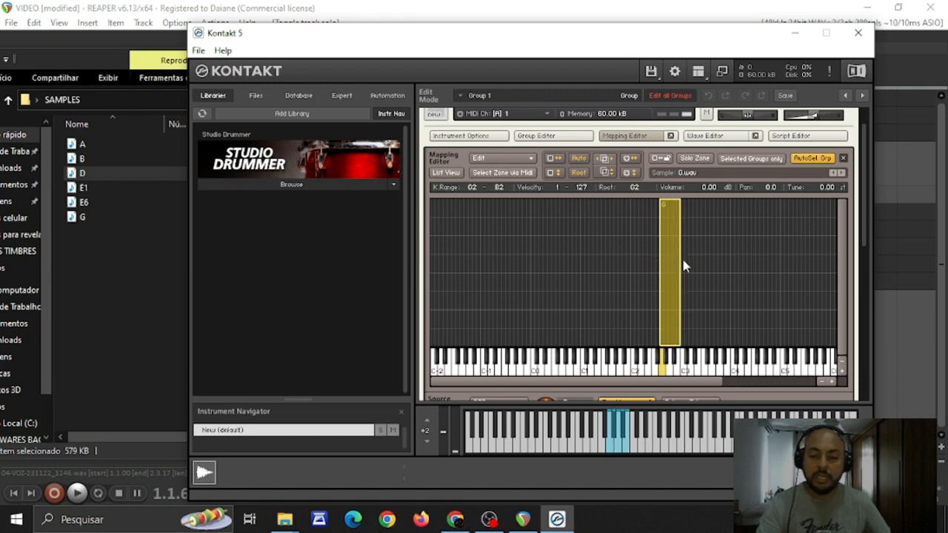
{"action": "left_click_drag", "start_coordinate": [682, 258], "coordinate": [664, 263]}
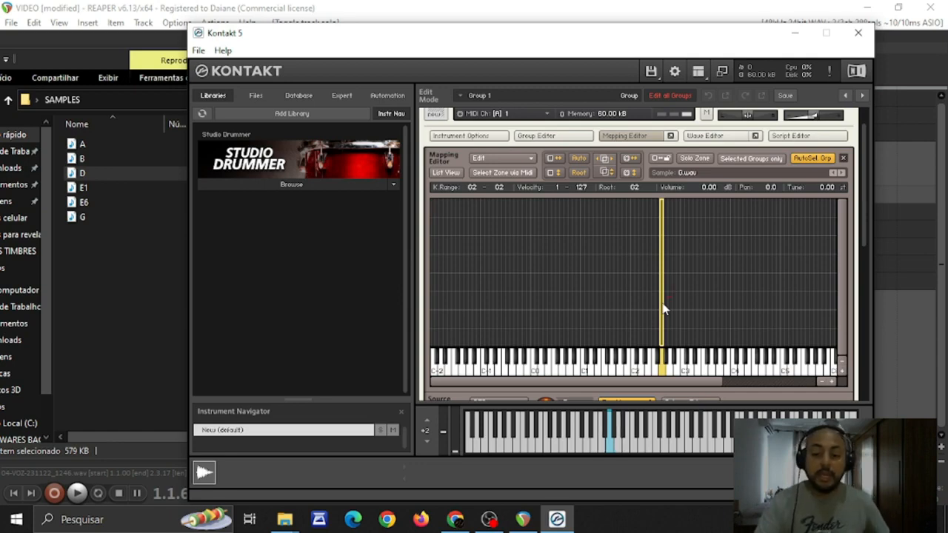
{"action": "left_click_drag", "start_coordinate": [663, 305], "coordinate": [692, 307]}
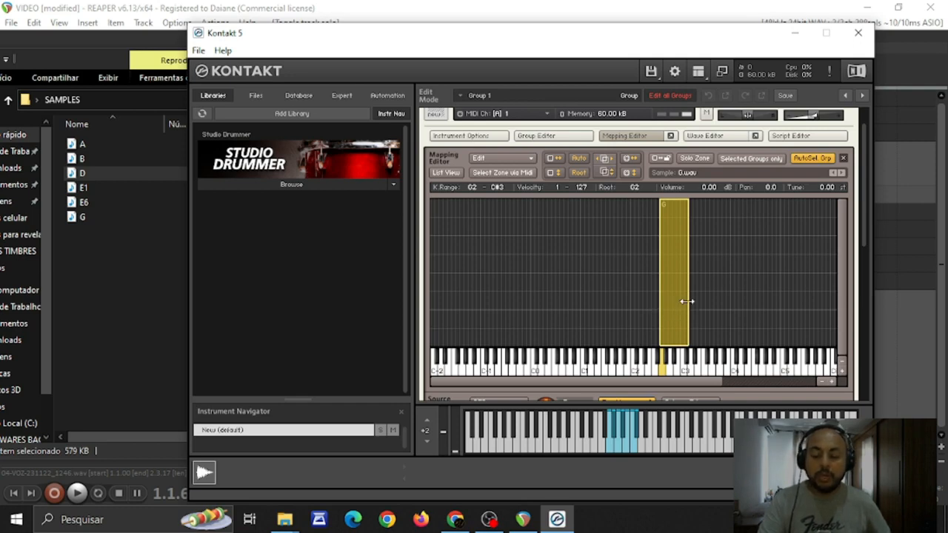
{"action": "left_click_drag", "start_coordinate": [688, 302], "coordinate": [730, 304]}
{"action": "left_click_drag", "start_coordinate": [672, 296], "coordinate": [614, 295]}
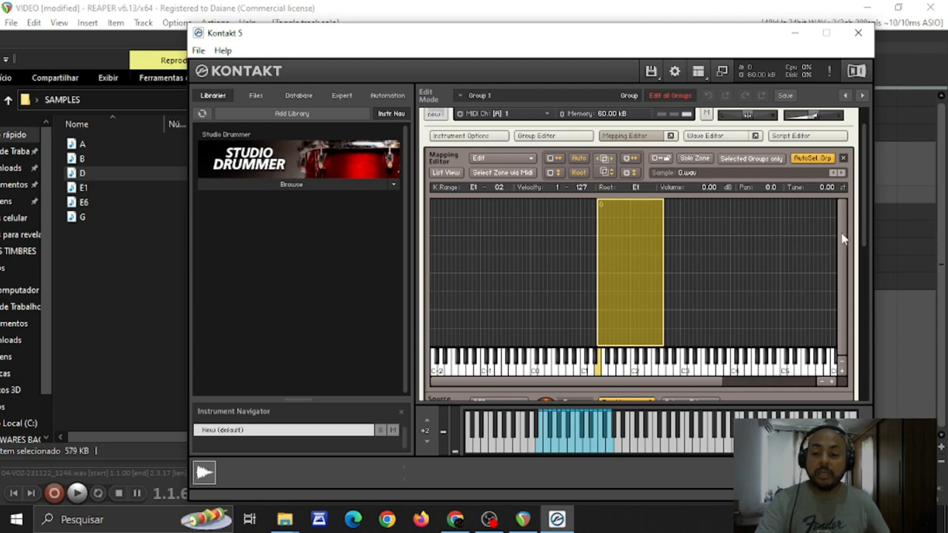
Add a Reverb to the first instrument insert effect slot and raise its wet level
{"action": "left_click_drag", "start_coordinate": [868, 196], "coordinate": [855, 276]}
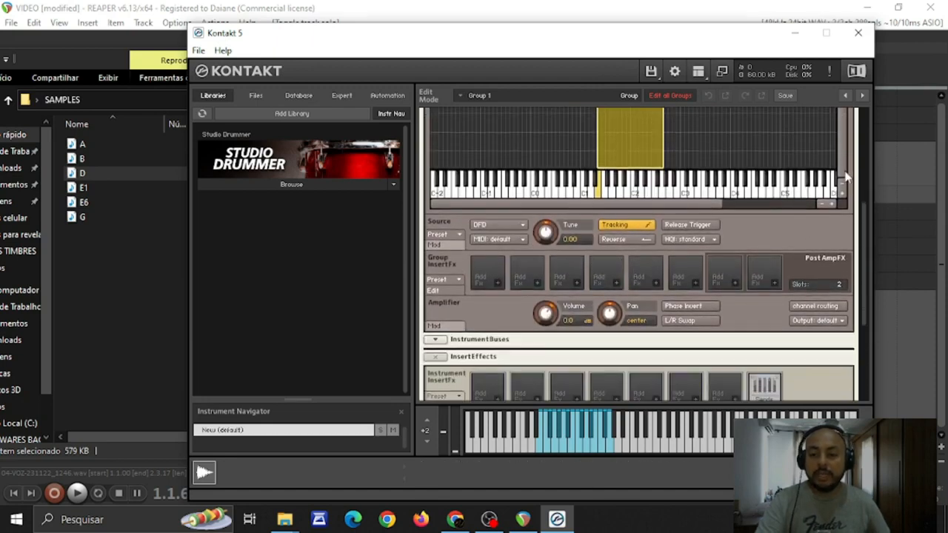
{"action": "left_click_drag", "start_coordinate": [864, 223], "coordinate": [873, 294]}
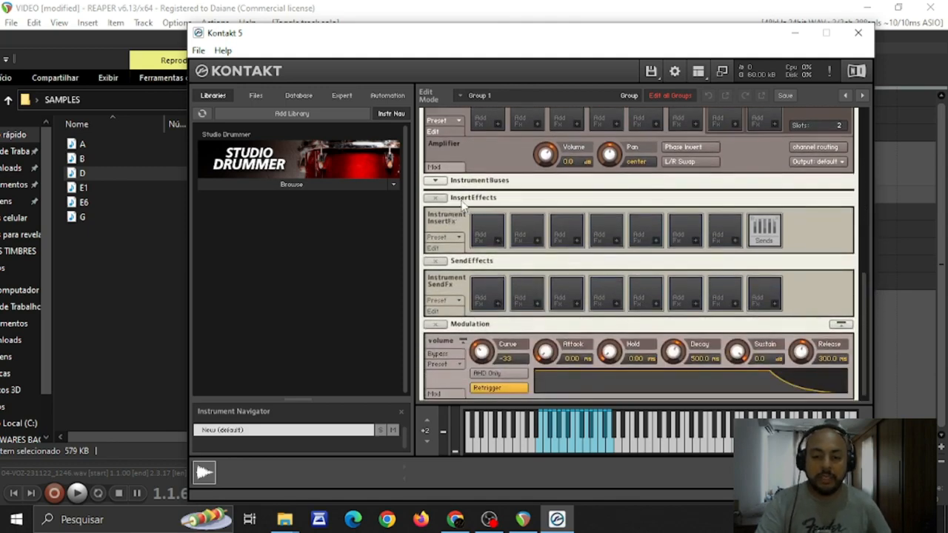
{"action": "left_click", "coordinate": [499, 244]}
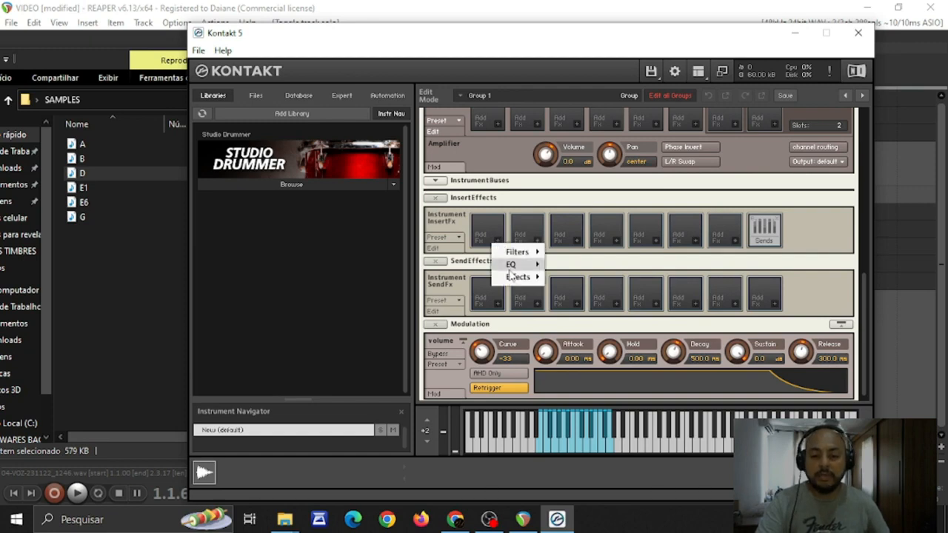
{"action": "mouse_move", "coordinate": [517, 280]}
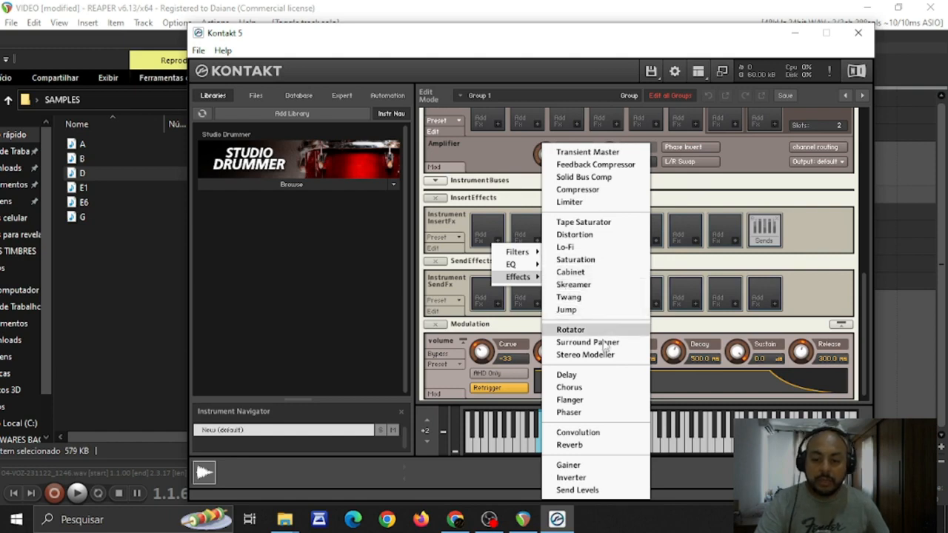
{"action": "left_click", "coordinate": [571, 445]}
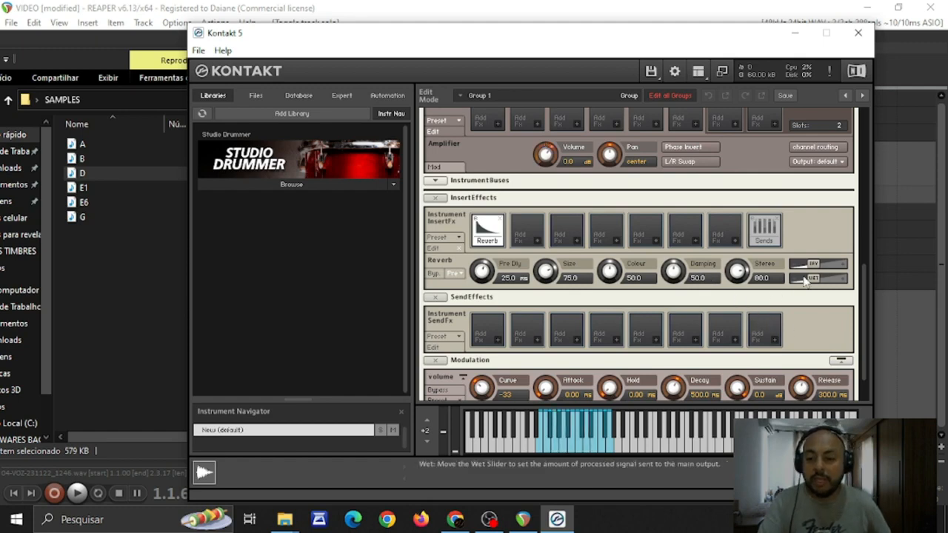
{"action": "left_click_drag", "start_coordinate": [813, 268], "coordinate": [824, 265]}
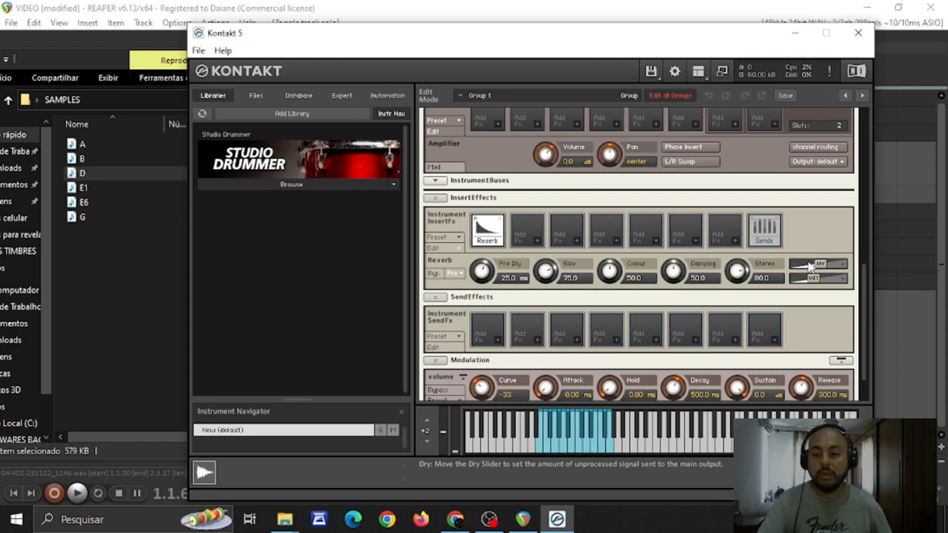
{"action": "left_click_drag", "start_coordinate": [821, 266], "coordinate": [834, 287]}
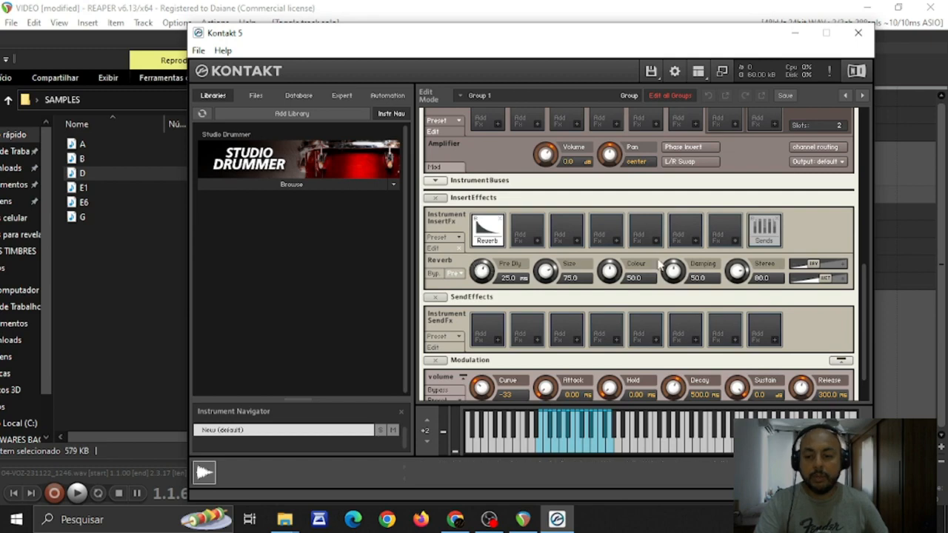
{"action": "left_click", "coordinate": [539, 239]}
{"action": "mouse_move", "coordinate": [559, 277]}
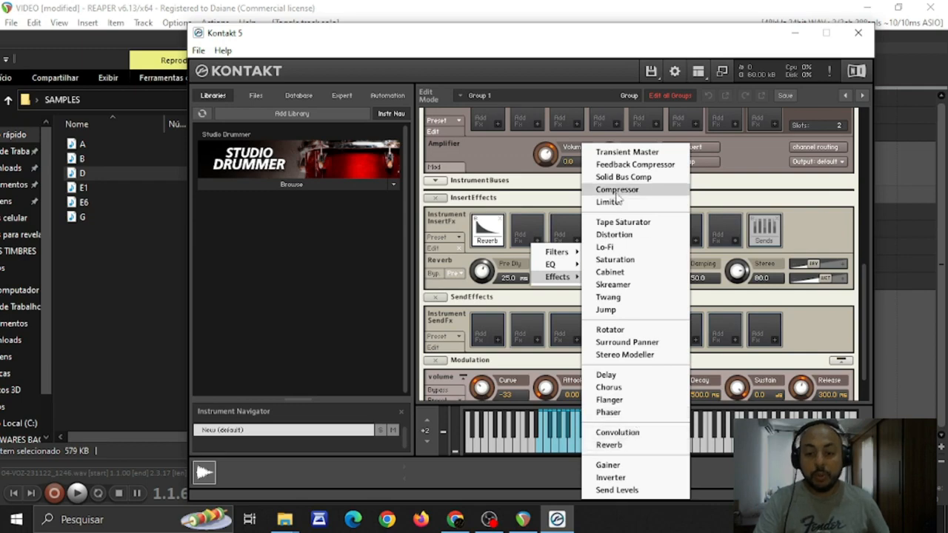
{"action": "left_click", "coordinate": [746, 173]}
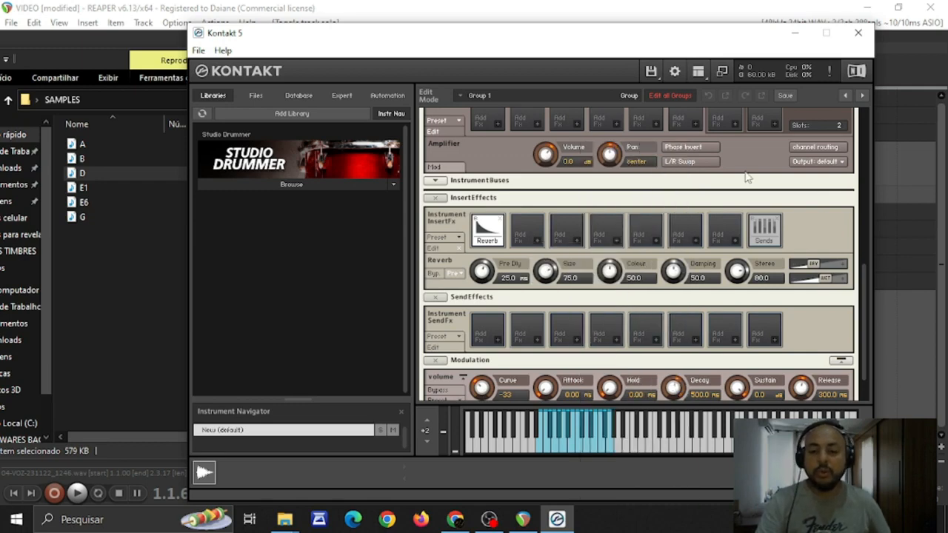
Save the multi-instrument to the desktop as VIOLAO-MONOLITICO using the Monolith save mode
{"action": "left_click_drag", "start_coordinate": [868, 349], "coordinate": [867, 231]}
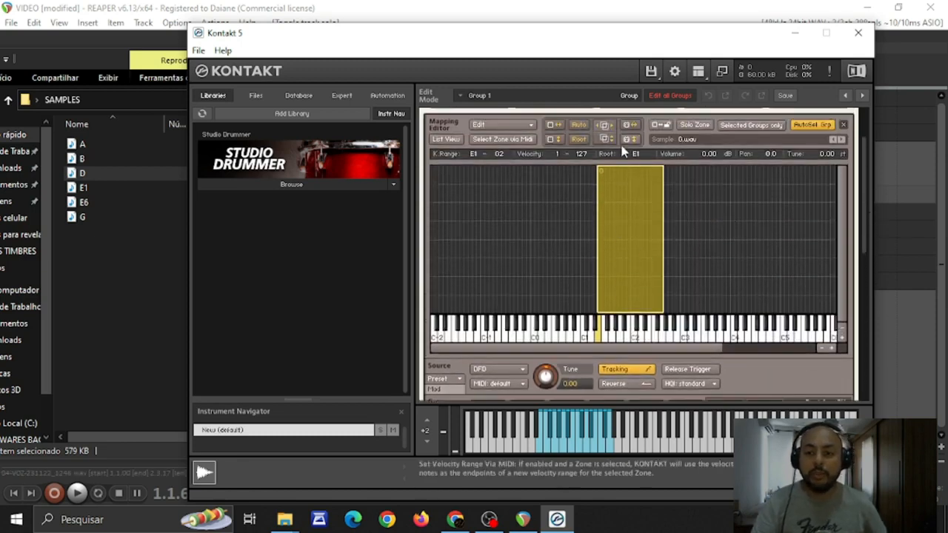
{"action": "left_click_drag", "start_coordinate": [865, 241], "coordinate": [865, 201]}
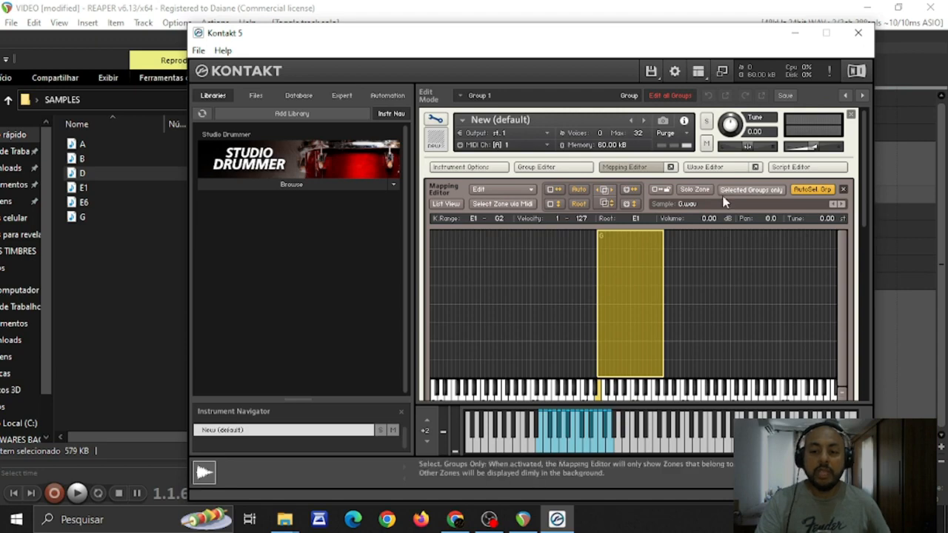
{"action": "left_click", "coordinate": [653, 72]}
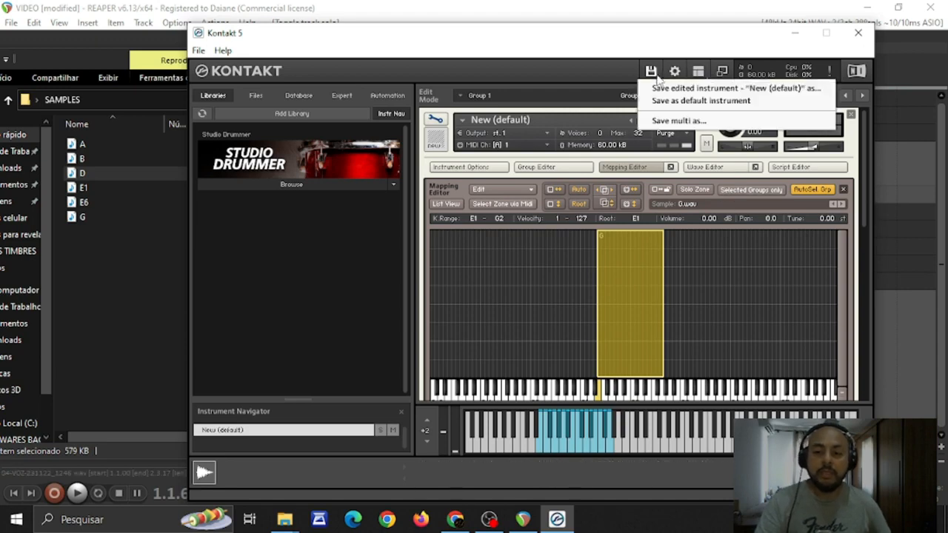
{"action": "left_click", "coordinate": [663, 121]}
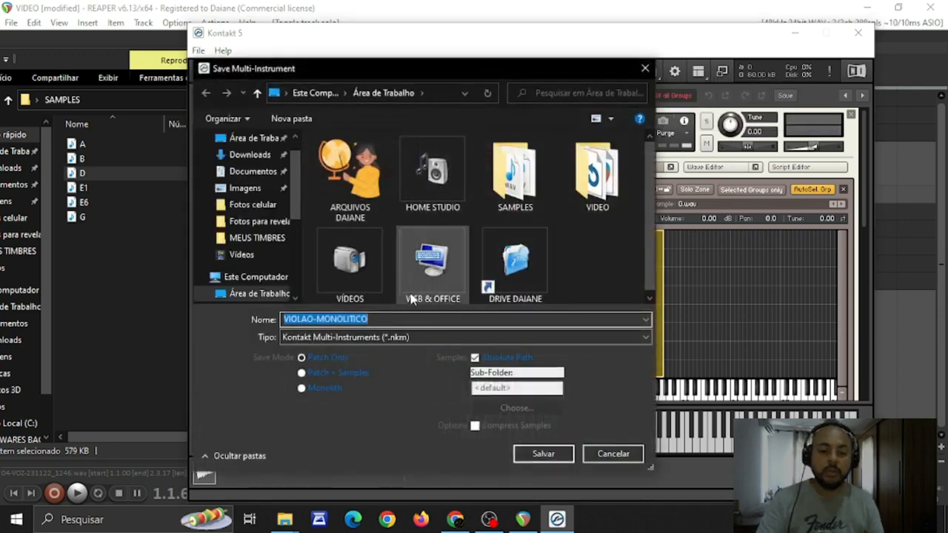
{"action": "left_click", "coordinate": [377, 319]}
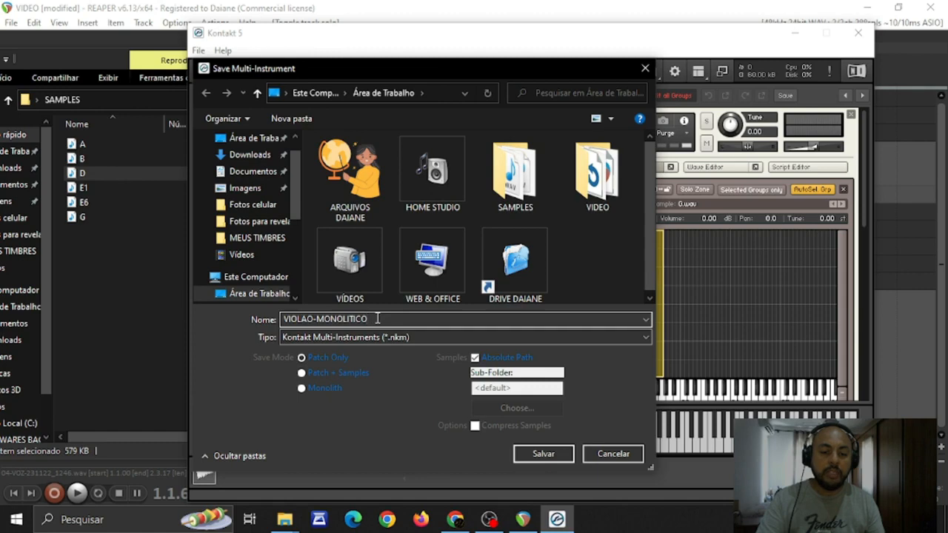
{"action": "left_click", "coordinate": [302, 389]}
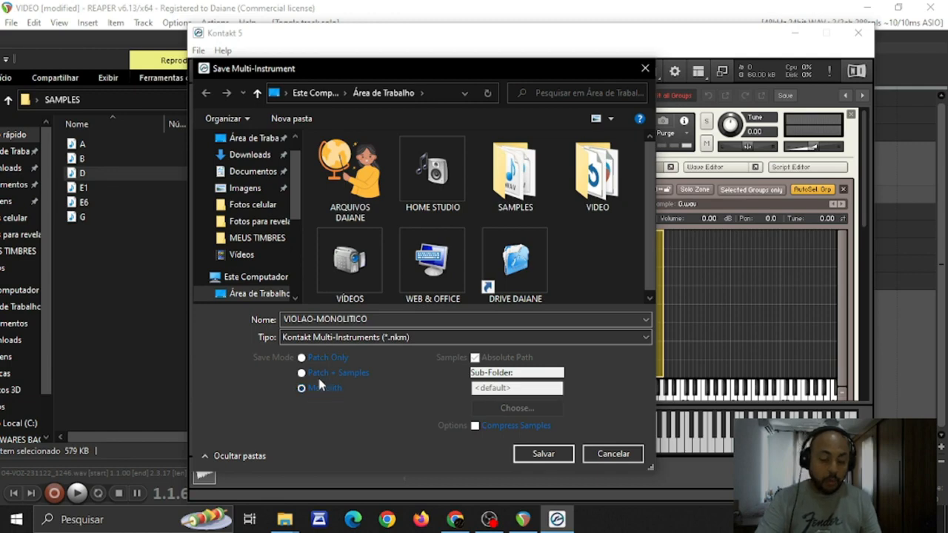
{"action": "left_click", "coordinate": [309, 354]}
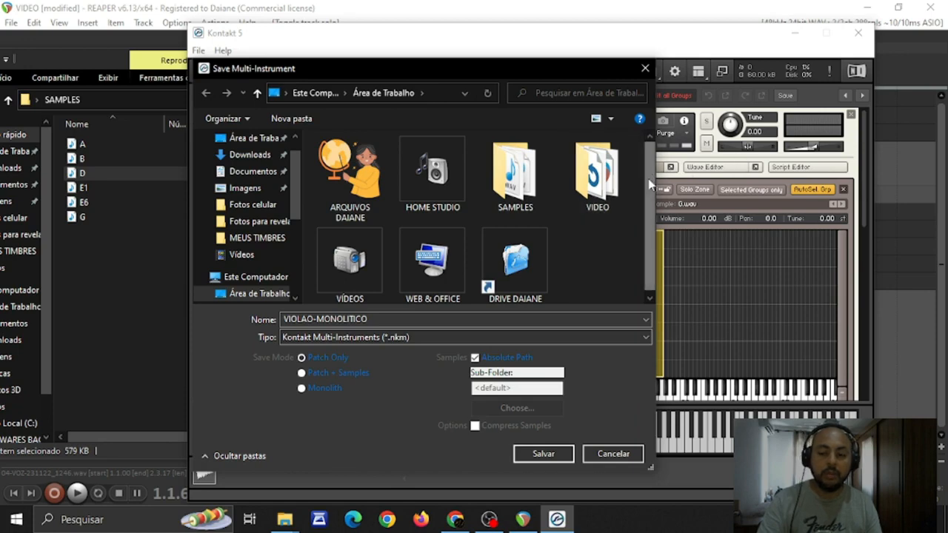
{"action": "left_click", "coordinate": [302, 374]}
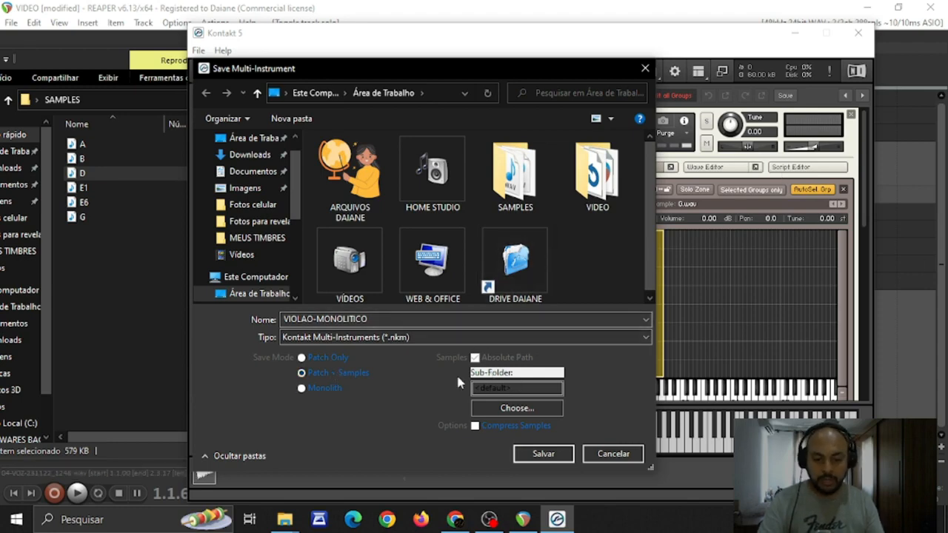
{"action": "left_click", "coordinate": [308, 386]}
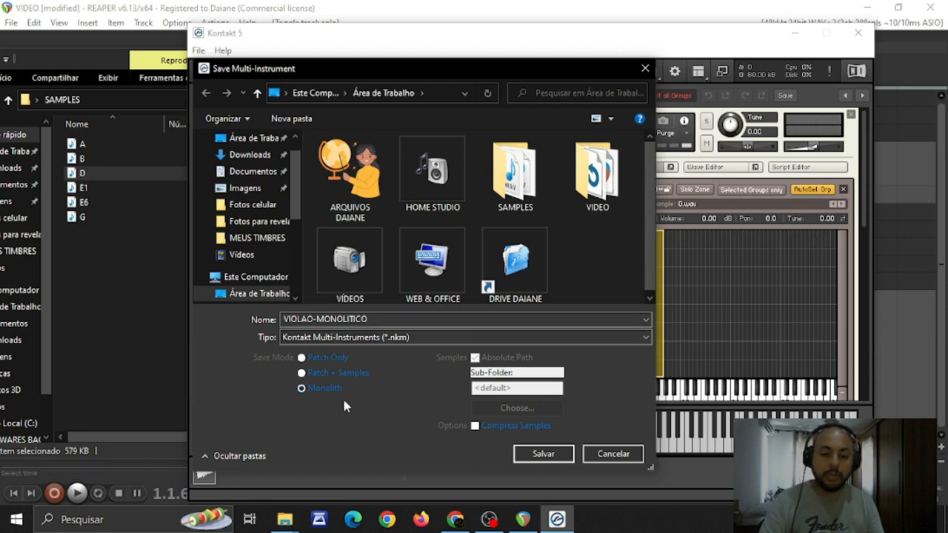
{"action": "left_click", "coordinate": [544, 454]}
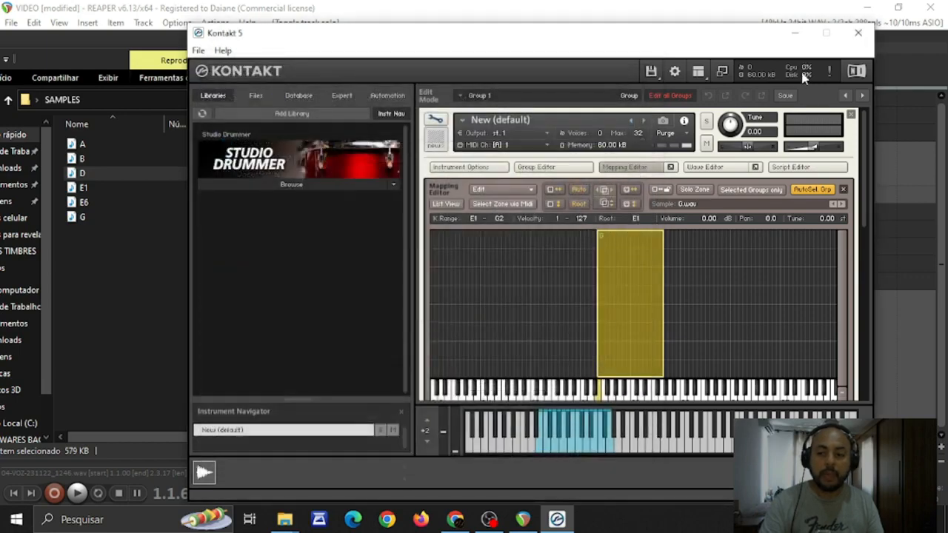
Minimize the open windows and check the saved VIOLAO-MONOLITICO file on the desktop
{"action": "left_click", "coordinate": [795, 34]}
{"action": "left_click", "coordinate": [864, 8]}
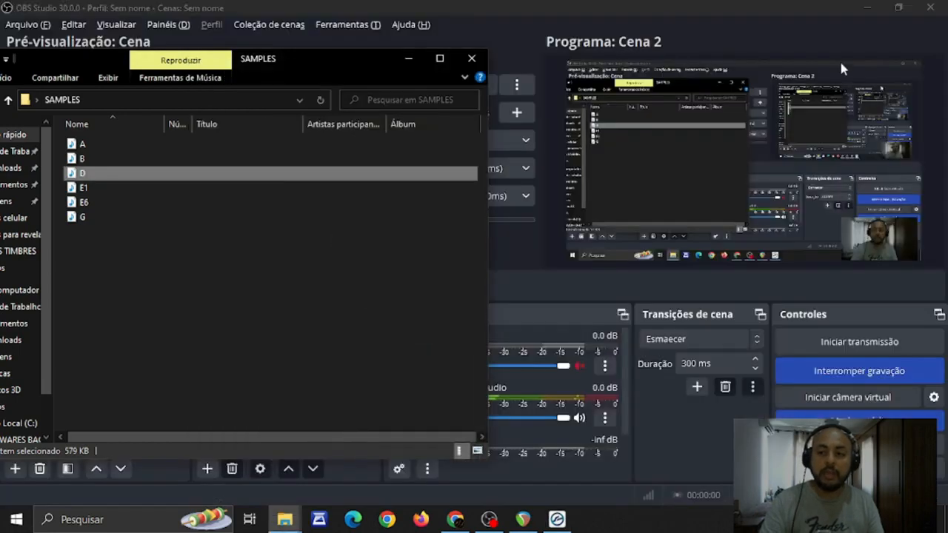
{"action": "left_click", "coordinate": [862, 7]}
{"action": "left_click", "coordinate": [409, 58]}
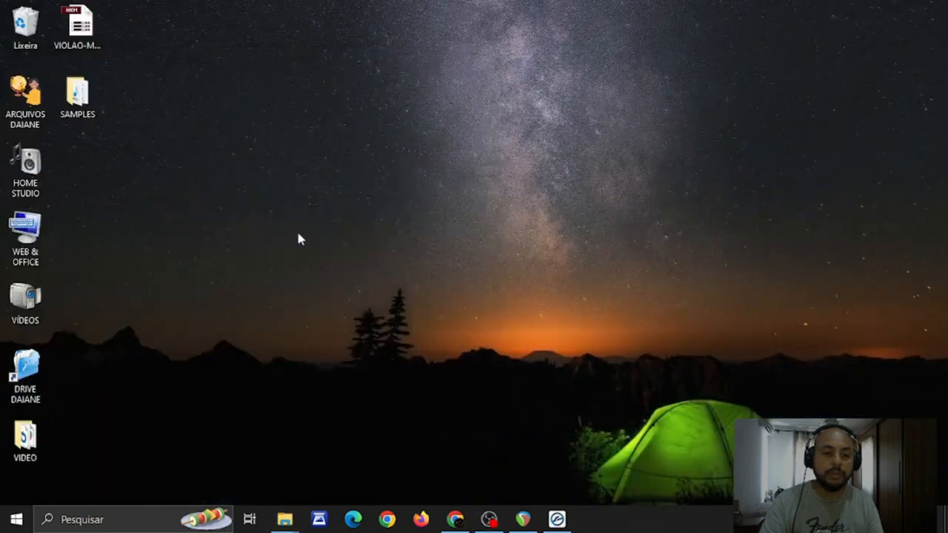
{"action": "left_click", "coordinate": [80, 39]}
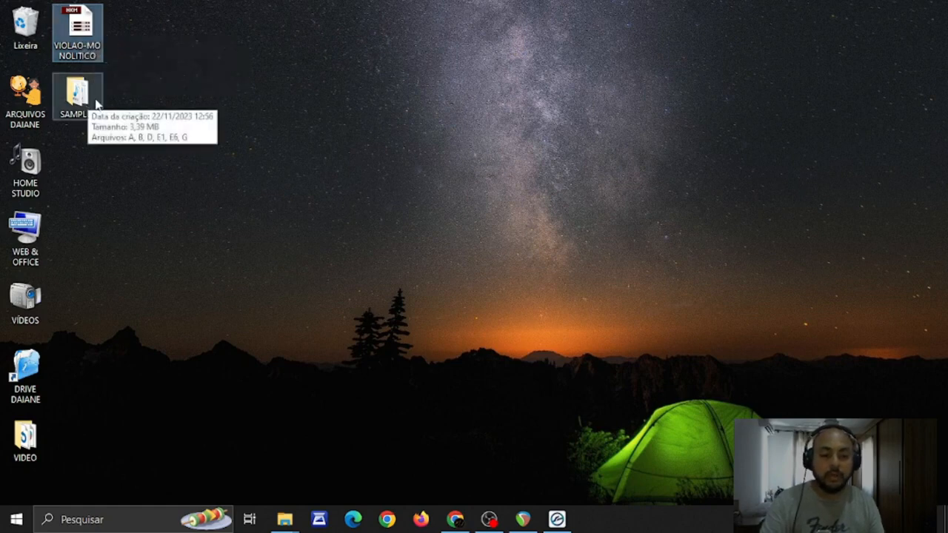
{"action": "right_click", "coordinate": [83, 31]}
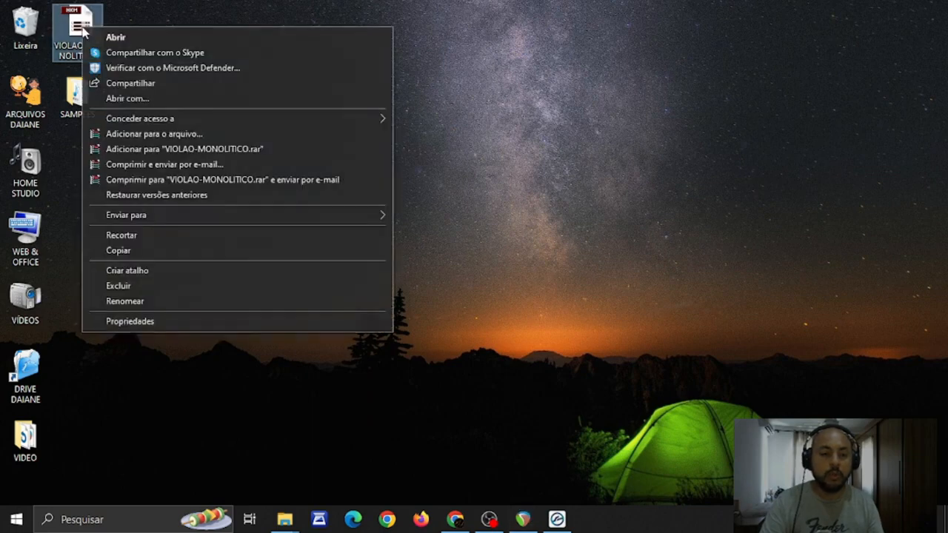
{"action": "left_click", "coordinate": [713, 167]}
Switch back to Kontakt 5 and save the multi-instrument to the desktop as VIOLAO-PATCH using the Patch + Samples mode
{"action": "mouse_move", "coordinate": [523, 522]}
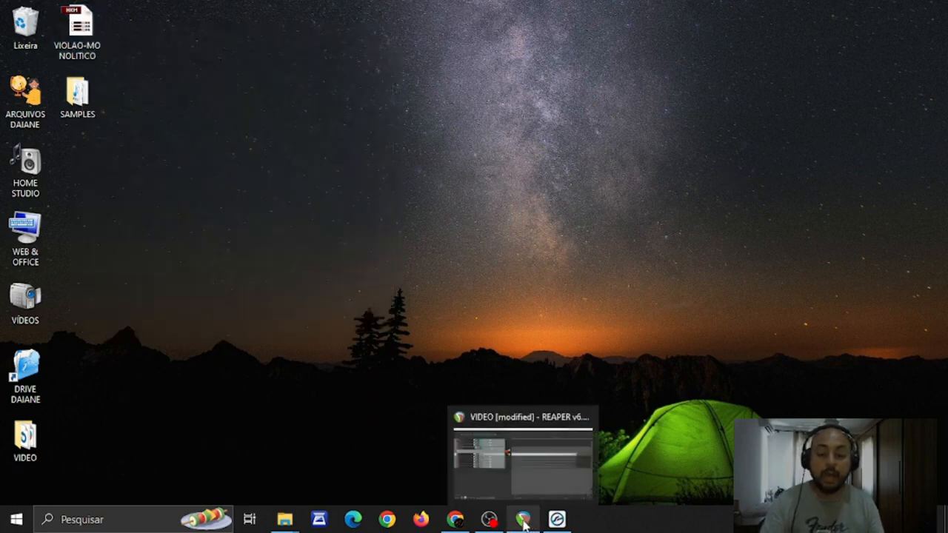
{"action": "left_click", "coordinate": [557, 520]}
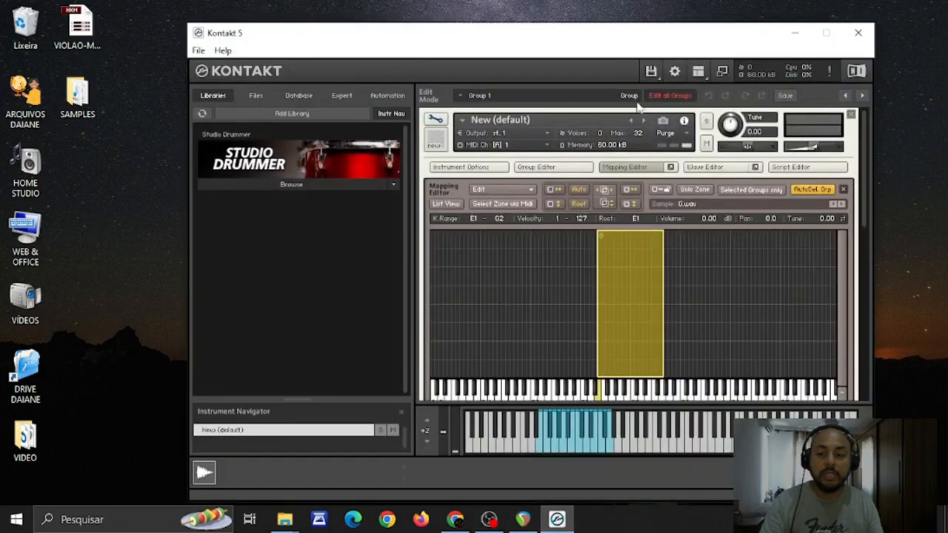
{"action": "left_click", "coordinate": [651, 71]}
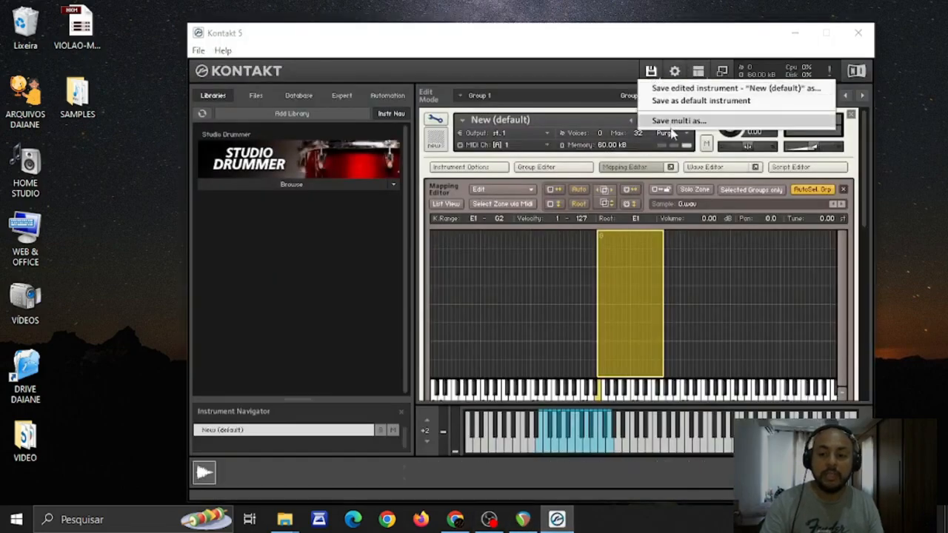
{"action": "left_click", "coordinate": [671, 127]}
{"action": "left_click", "coordinate": [445, 324]}
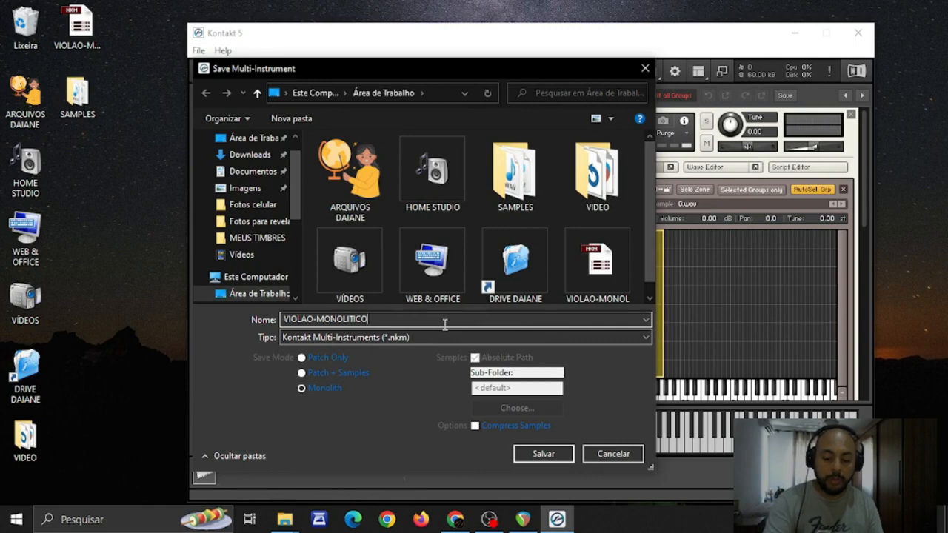
{"action": "key", "text": "BackSpace"}
{"action": "key", "text": "BackSpace"}
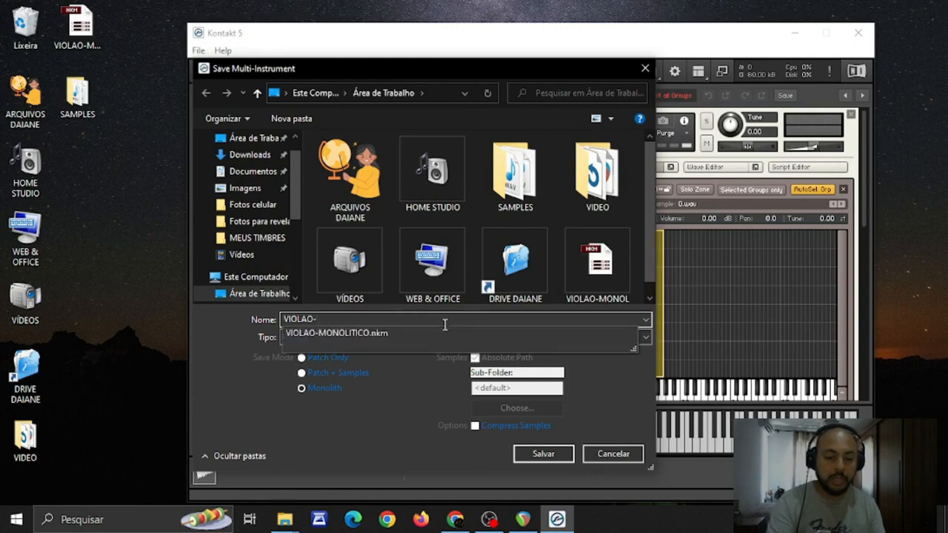
{"action": "type", "text": "PATCH"}
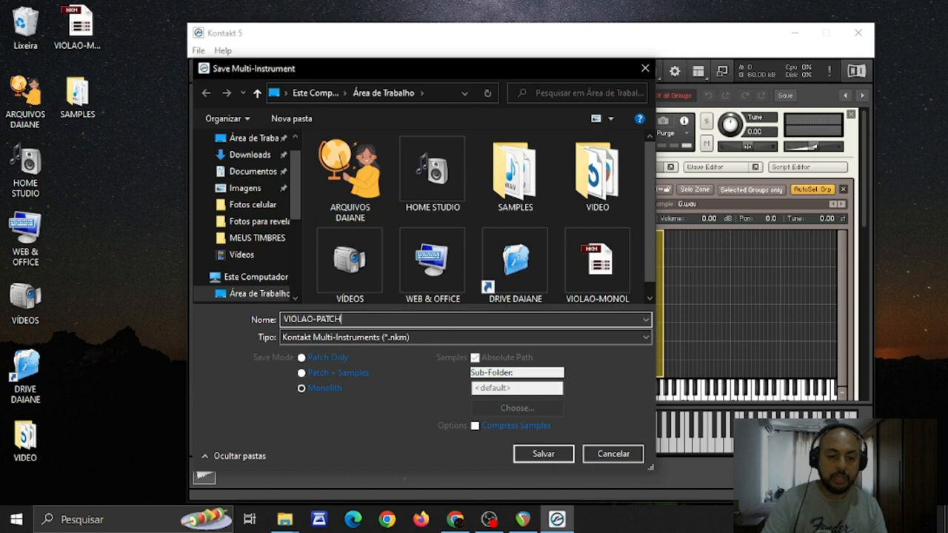
{"action": "left_click", "coordinate": [302, 374]}
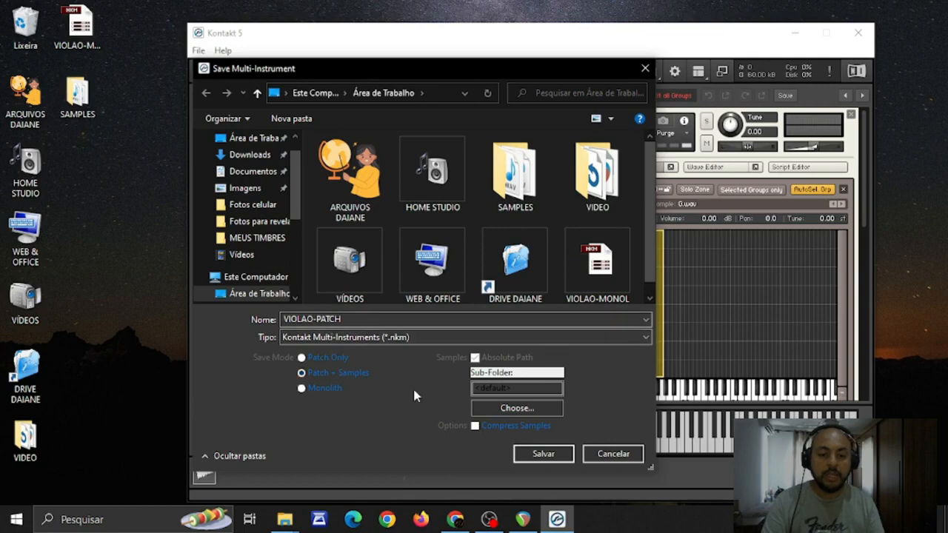
{"action": "double_click", "coordinate": [321, 318]}
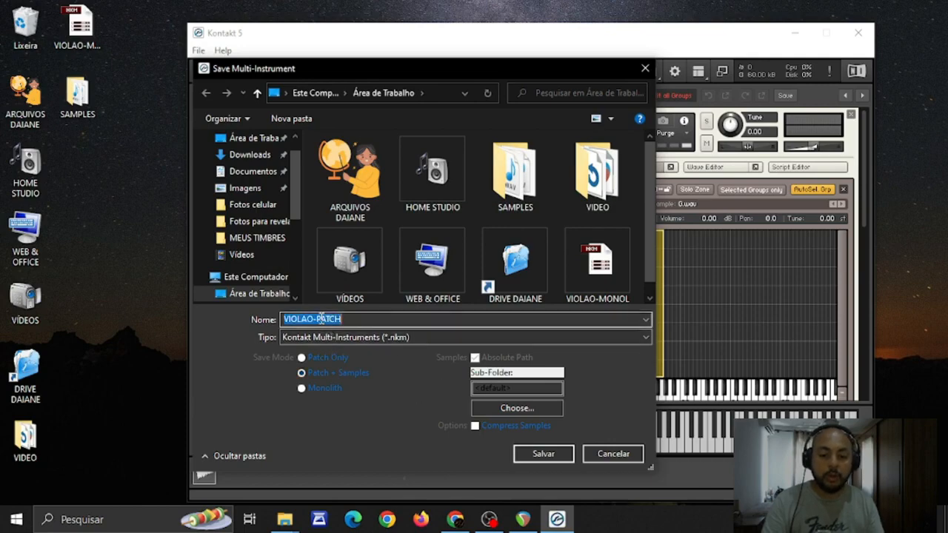
{"action": "left_click", "coordinate": [543, 454]}
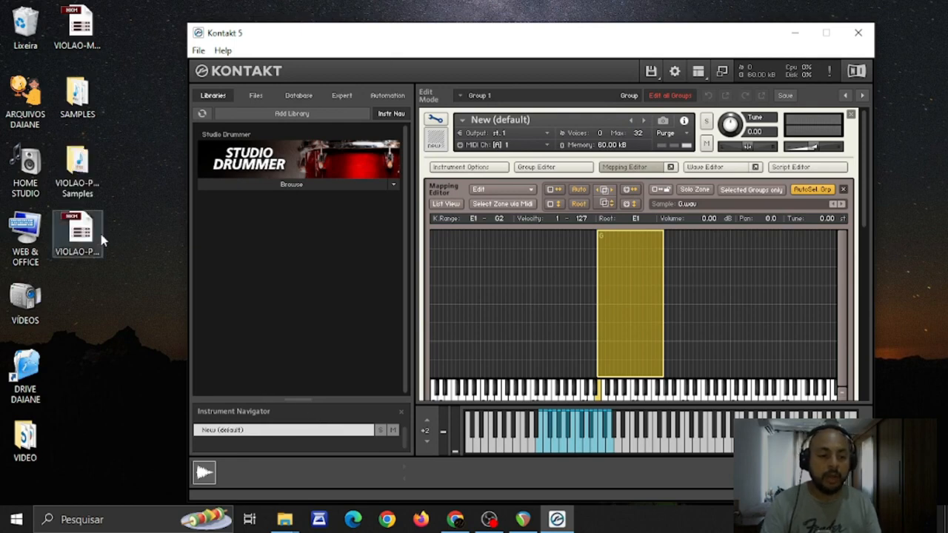
Open the VIOLAO-PATCH Samples folder on the desktop and check the sample file exported with the patch
{"action": "left_click", "coordinate": [91, 250]}
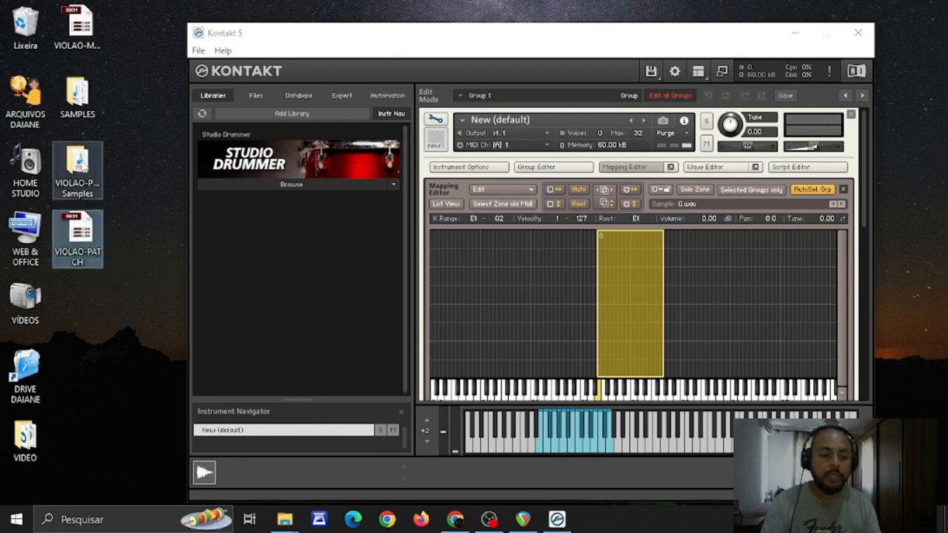
{"action": "left_click", "coordinate": [95, 157]}
{"action": "double_click", "coordinate": [88, 157]}
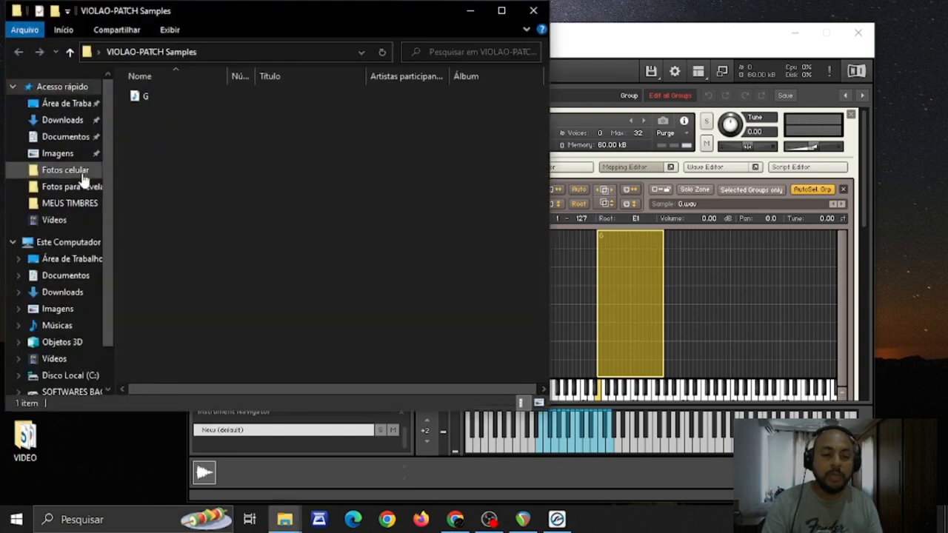
{"action": "left_click", "coordinate": [160, 100]}
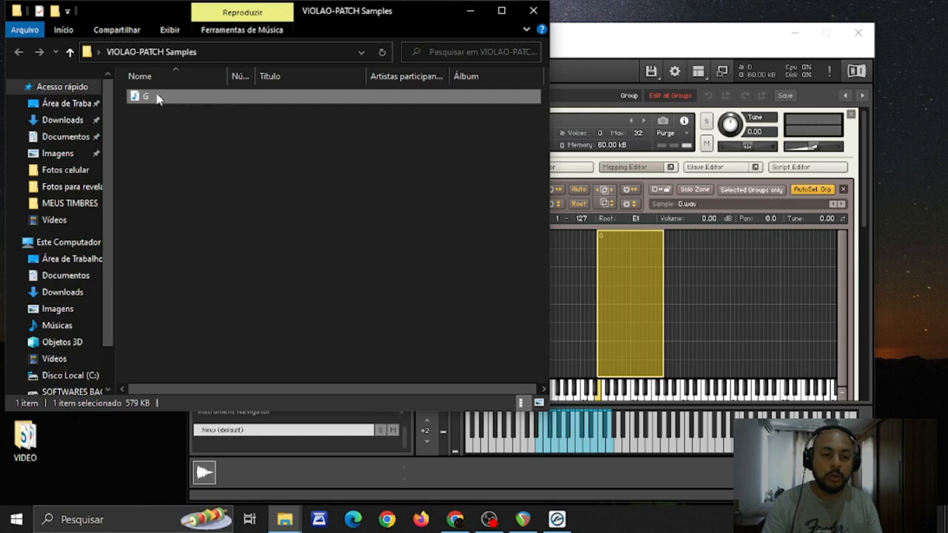
Compare the mapped zone in Kontakt with the exported G sample and minimize the VIOLAO-PATCH Samples folder window
{"action": "left_click", "coordinate": [626, 314]}
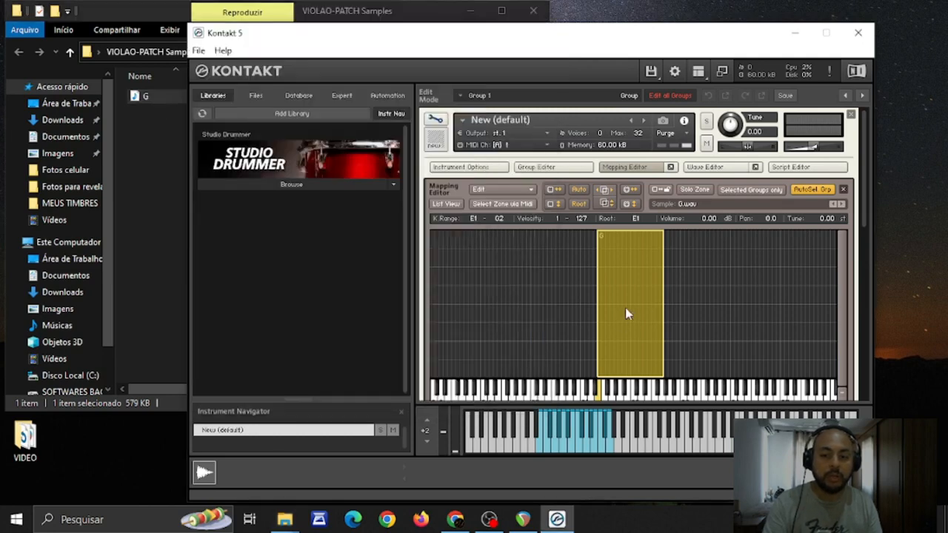
{"action": "left_click", "coordinate": [146, 99]}
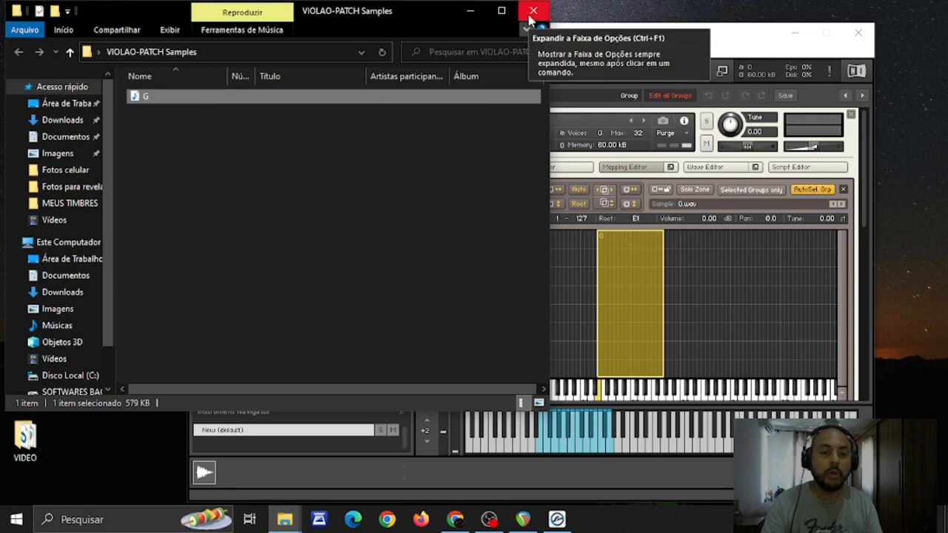
{"action": "left_click", "coordinate": [467, 11]}
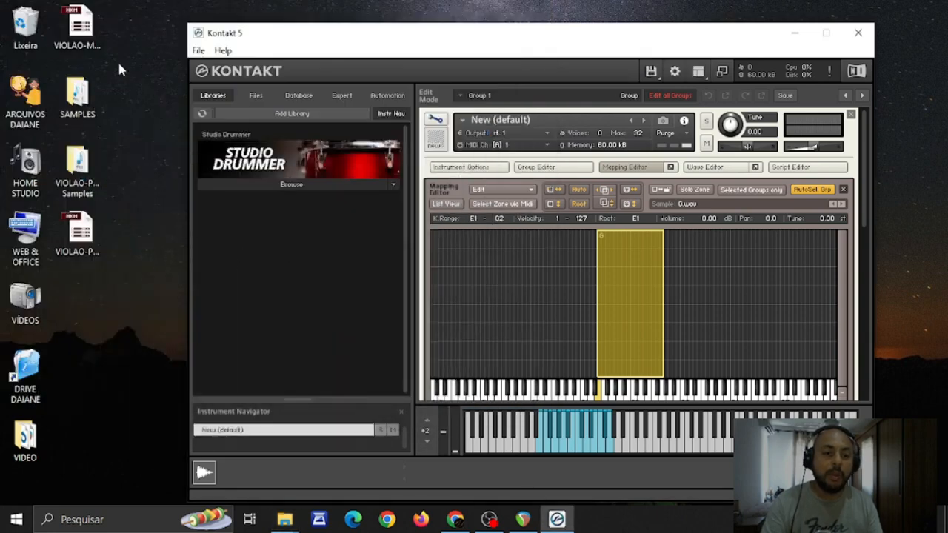
Examine the VIOLAO-PATCH file together with its accompanying VIOLAO-PATCH Samples folder on the desktop
{"action": "left_click", "coordinate": [81, 96]}
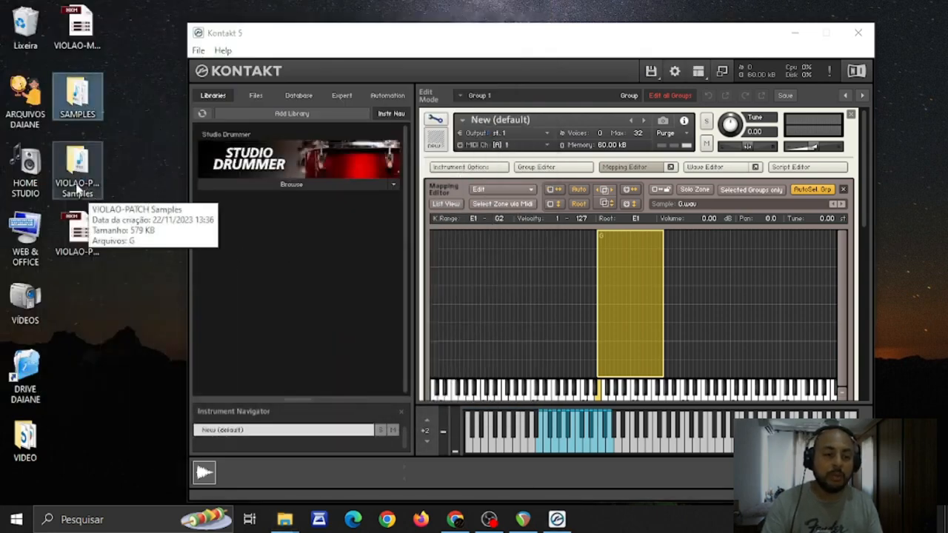
{"action": "left_click_drag", "start_coordinate": [126, 140], "coordinate": [52, 268]}
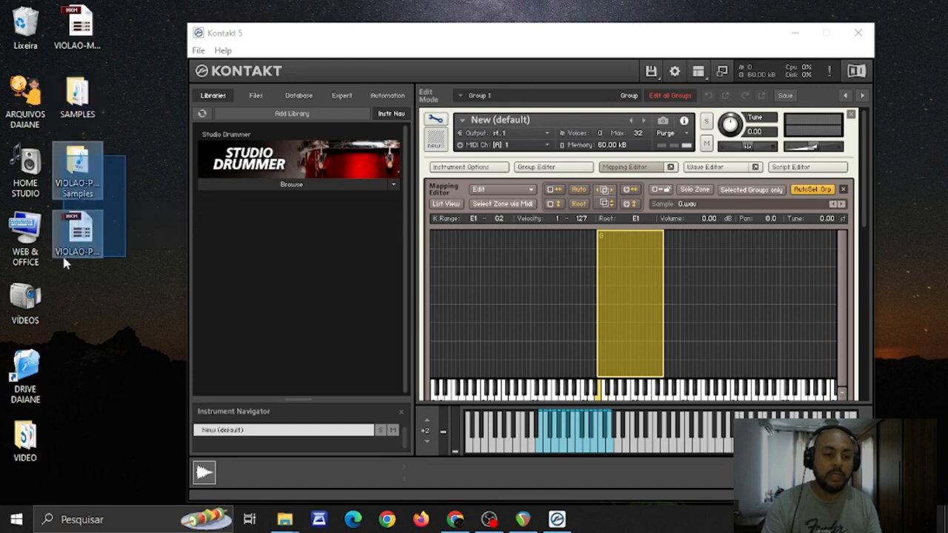
{"action": "left_click", "coordinate": [133, 254]}
{"action": "left_click", "coordinate": [91, 229]}
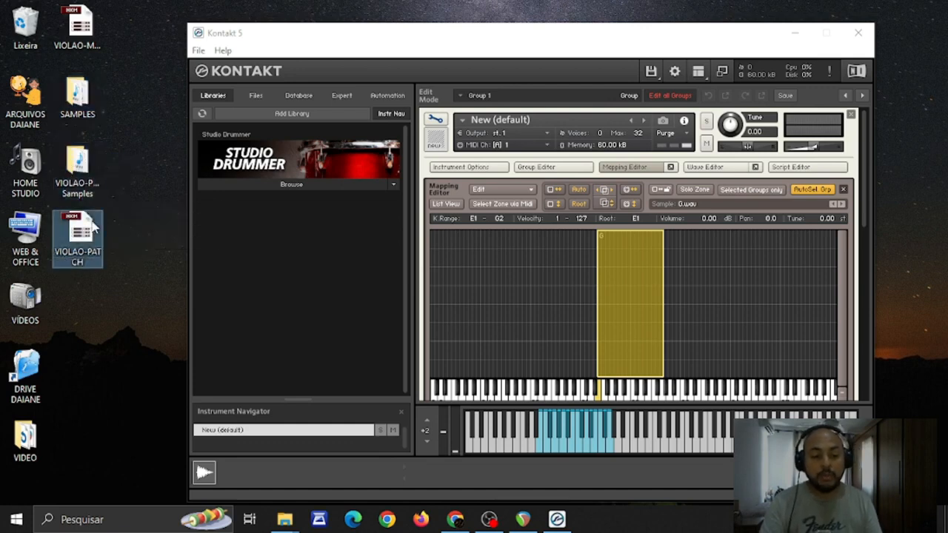
{"action": "left_click", "coordinate": [90, 168]}
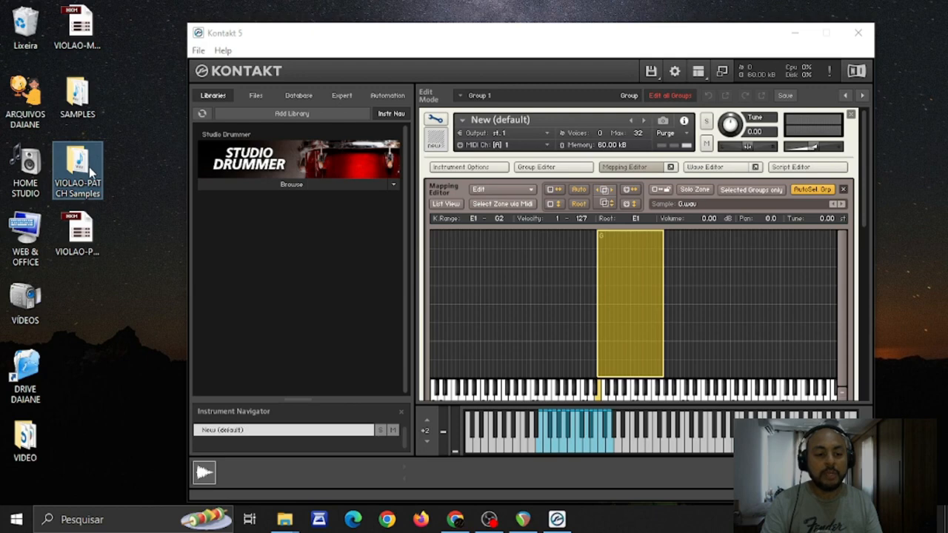
{"action": "left_click", "coordinate": [81, 254]}
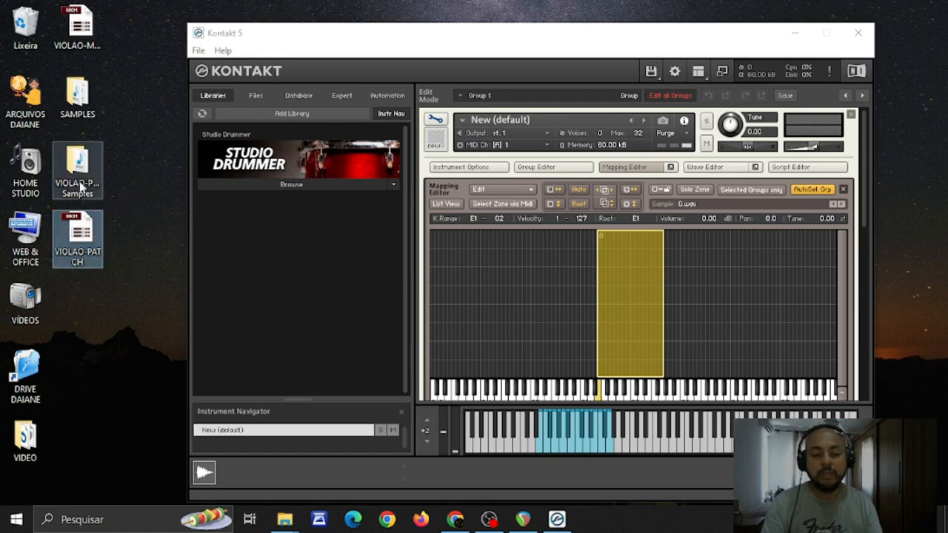
Select the single VIOLAO-MONOLITICO file on the desktop and view the file actions available for it
{"action": "left_click", "coordinate": [89, 37]}
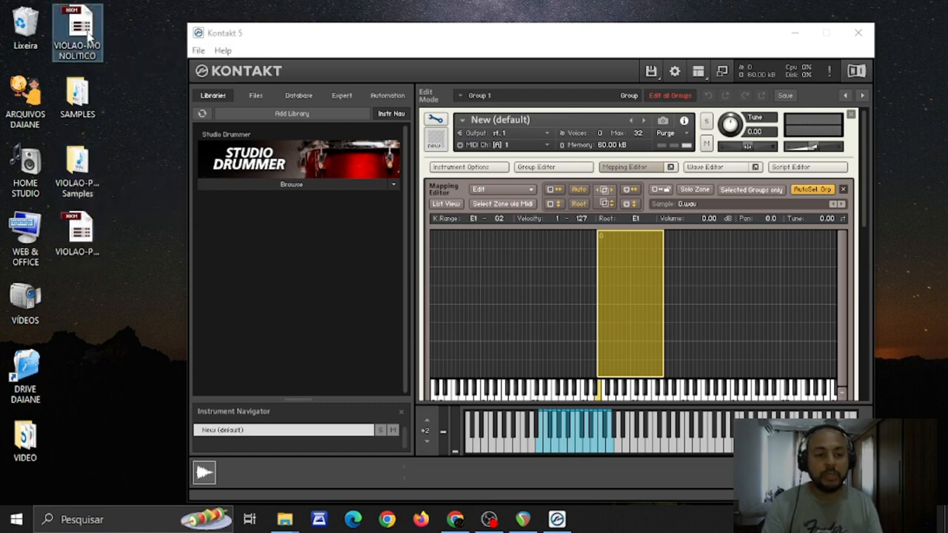
{"action": "right_click", "coordinate": [88, 38]}
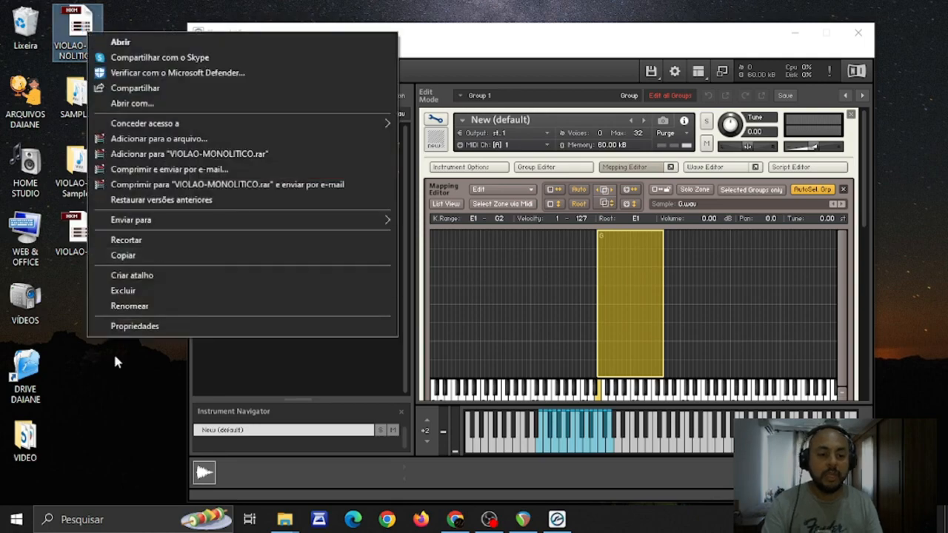
{"action": "left_click", "coordinate": [89, 353]}
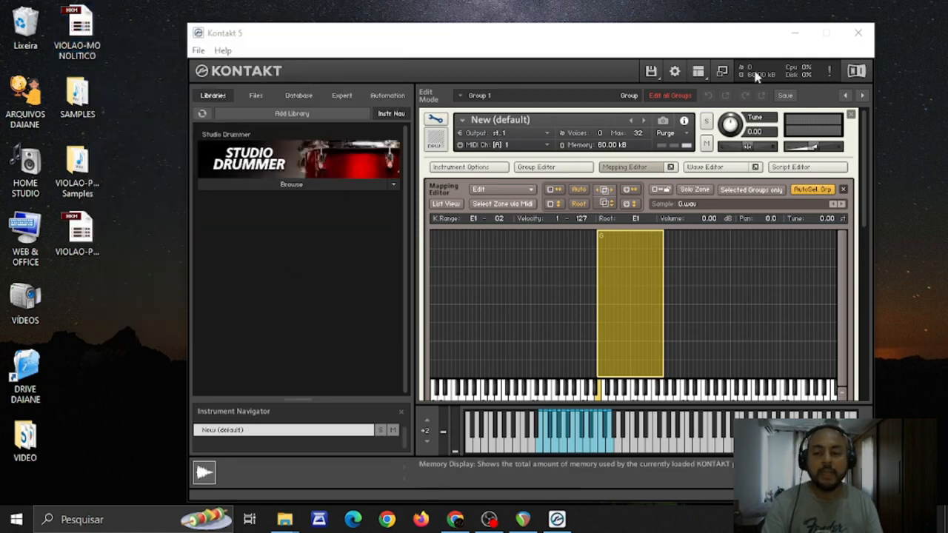